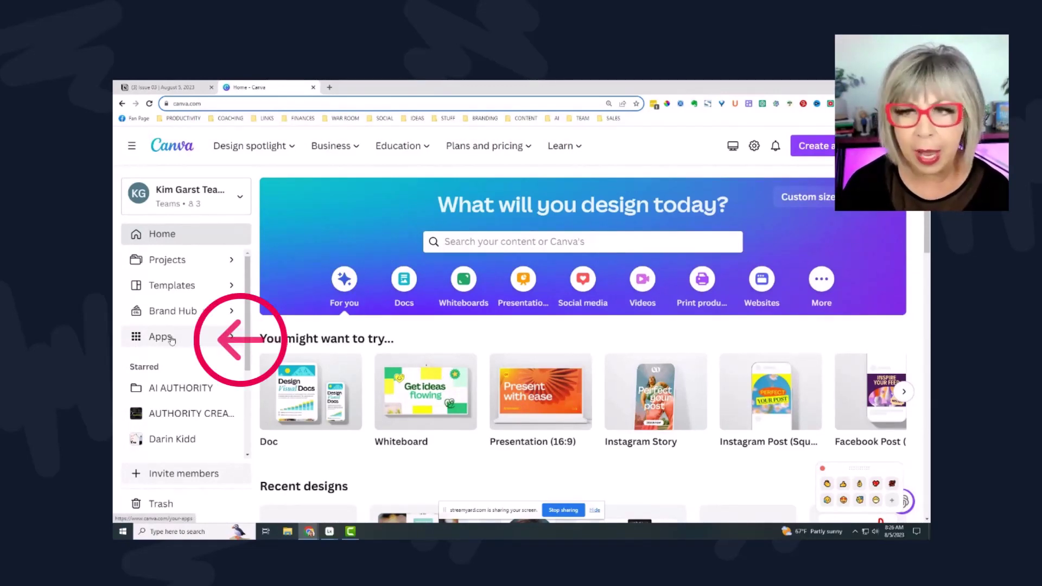
Search the Canva apps directory for 'Did ai'.
{"action": "left_click", "coordinate": [180, 340]}
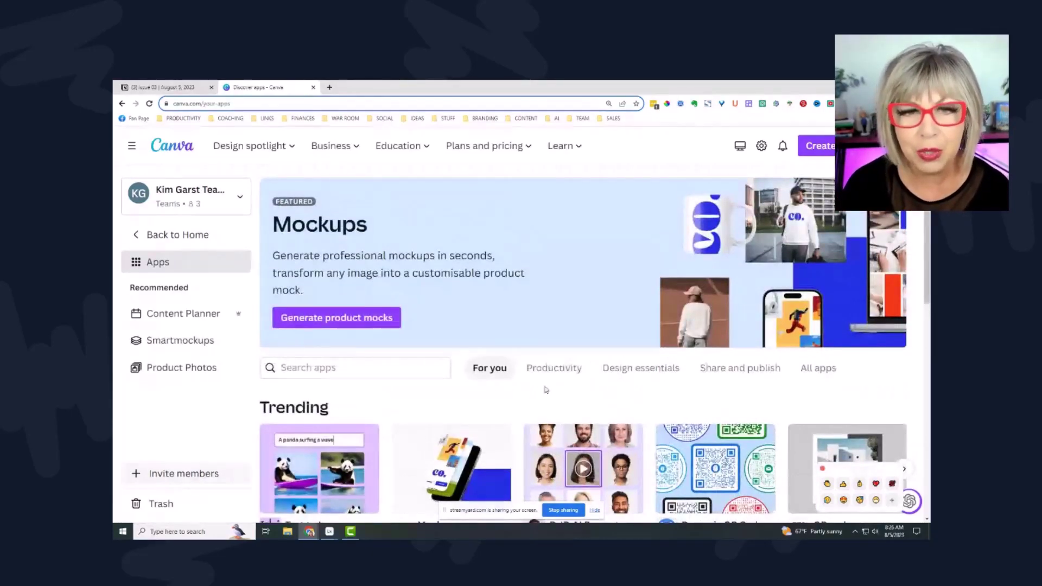
{"action": "scroll", "coordinate": [500, 391], "scroll_direction": "down", "scroll_amount": 3}
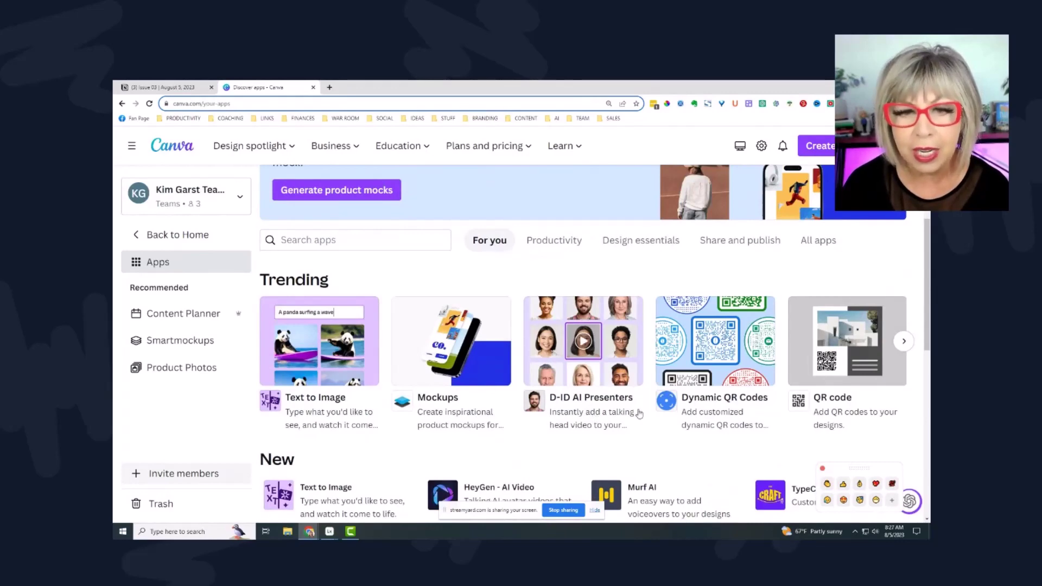
{"action": "scroll", "coordinate": [587, 417], "scroll_direction": "up", "scroll_amount": 2}
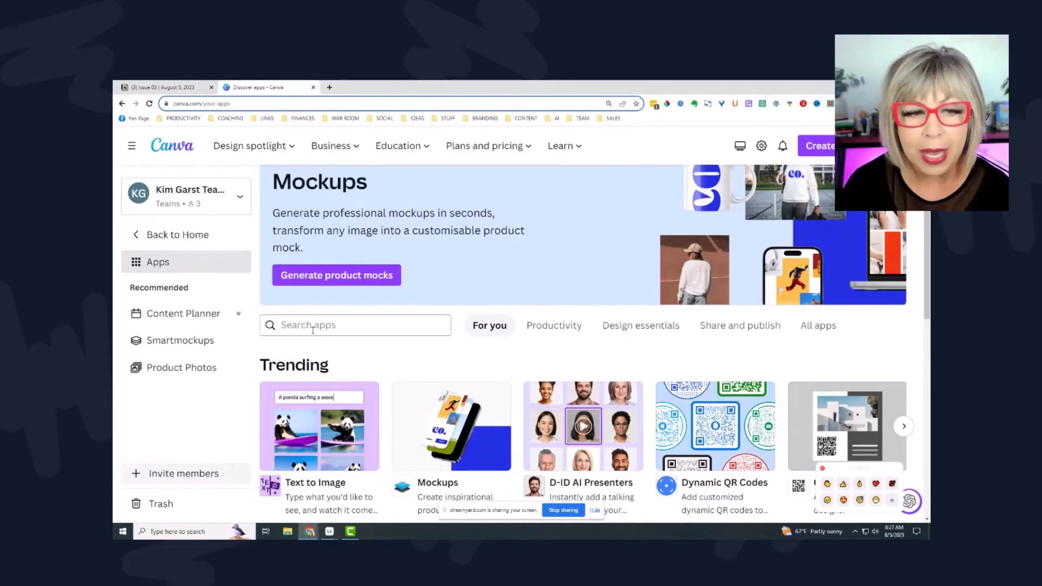
{"action": "left_click", "coordinate": [292, 325]}
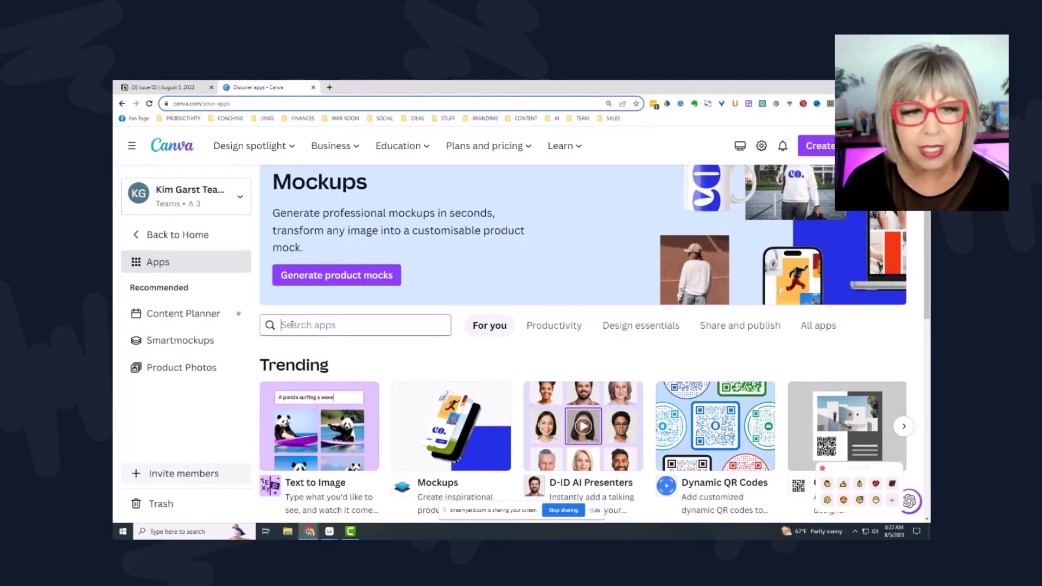
{"action": "type", "text": "Did ai"}
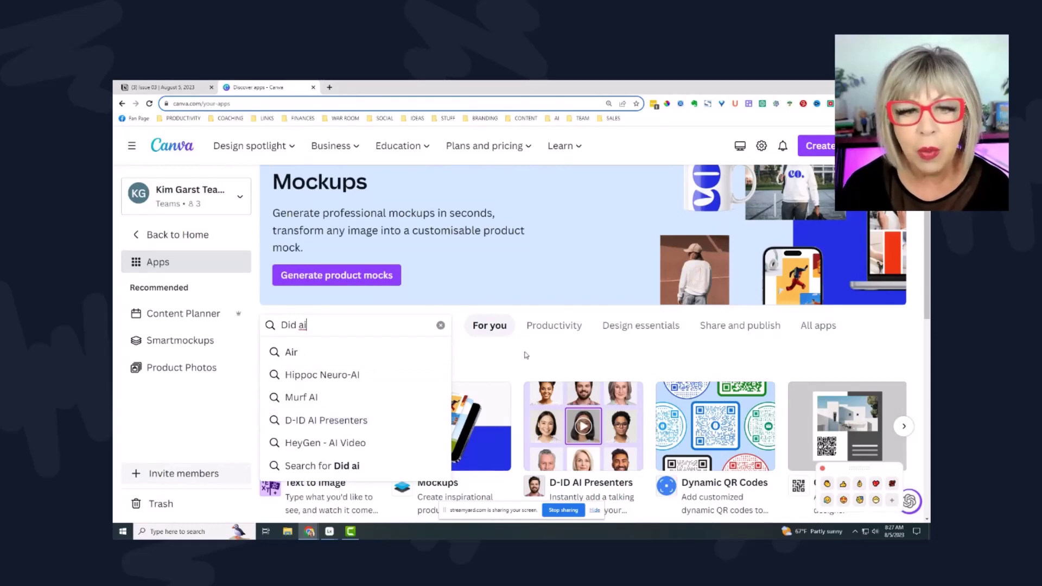
Open the D-ID AI Presenters app and start a new Instagram Post (1080 × 1080 px) design with it.
{"action": "left_click", "coordinate": [549, 421]}
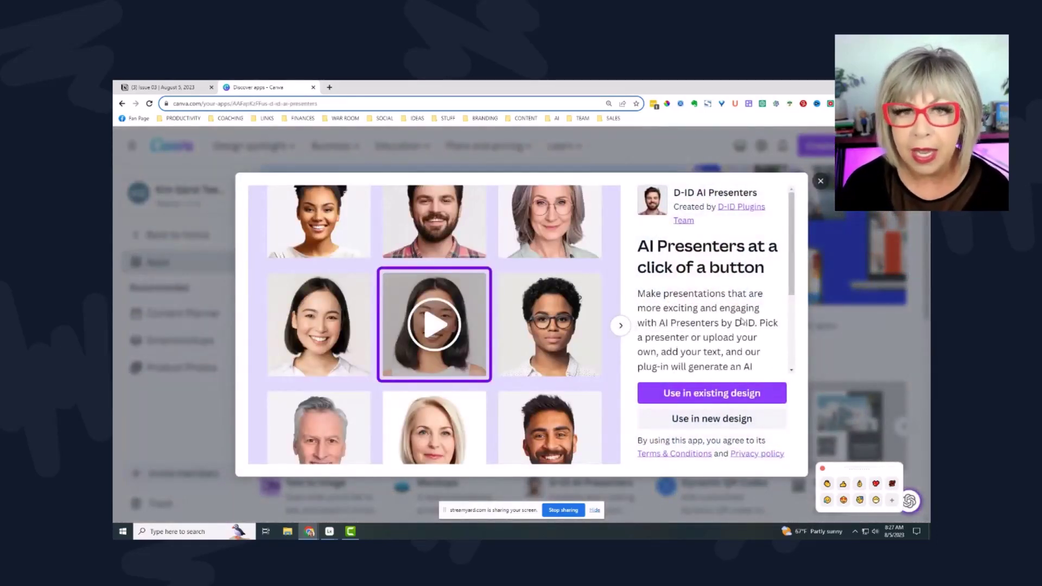
{"action": "scroll", "coordinate": [742, 321], "scroll_direction": "down", "scroll_amount": 1}
{"action": "scroll", "coordinate": [725, 334], "scroll_direction": "up", "scroll_amount": 2}
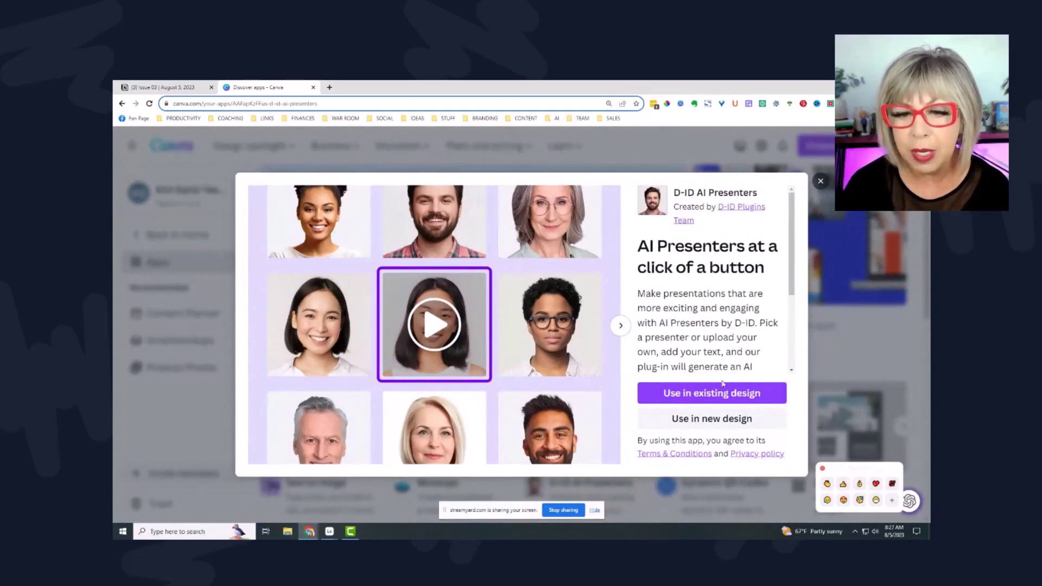
{"action": "left_click", "coordinate": [709, 419]}
{"action": "scroll", "coordinate": [697, 375], "scroll_direction": "down", "scroll_amount": 3}
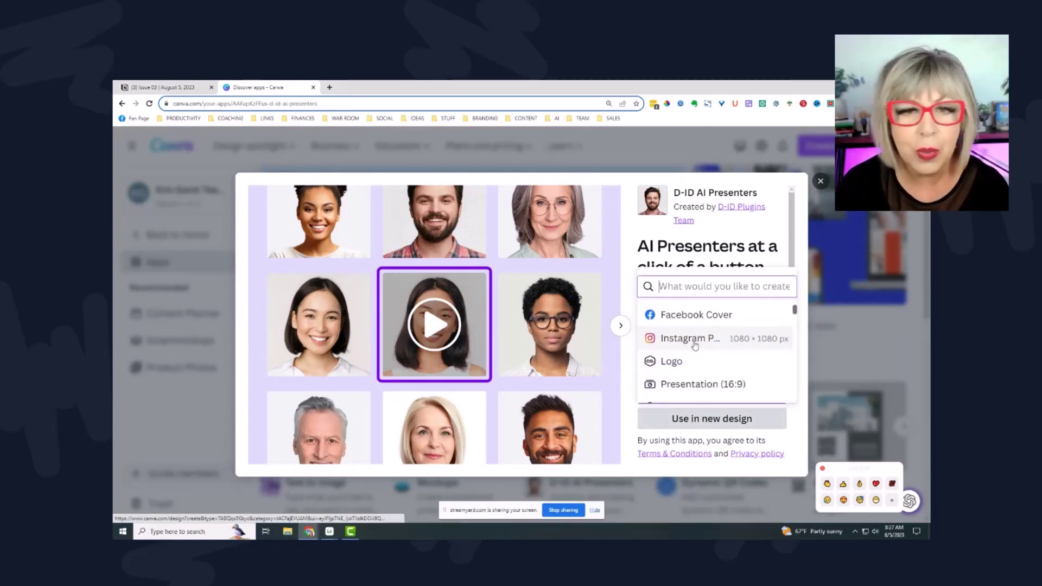
{"action": "left_click", "coordinate": [694, 341]}
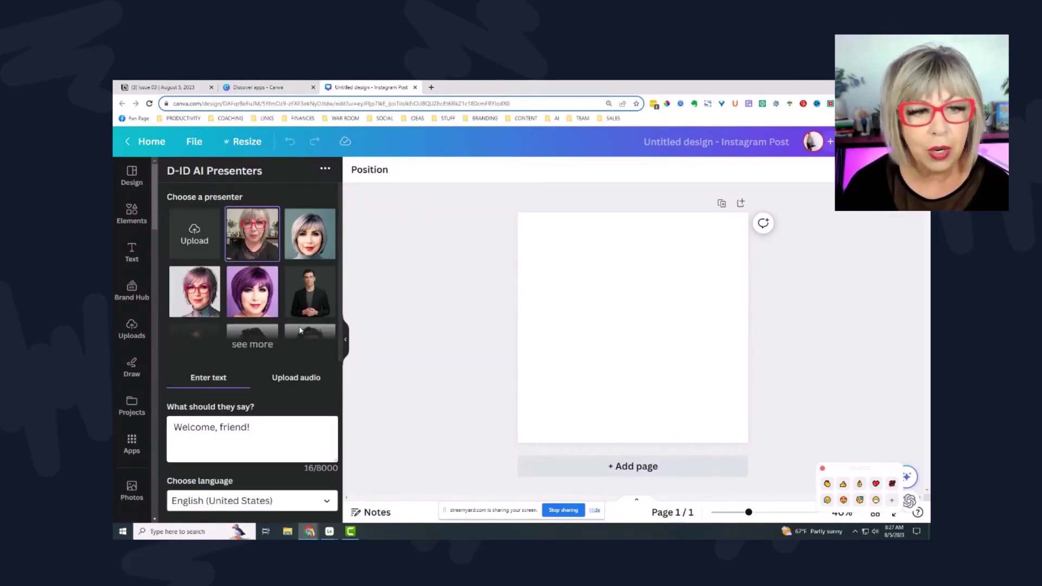
{"action": "scroll", "coordinate": [261, 353], "scroll_direction": "down", "scroll_amount": 6}
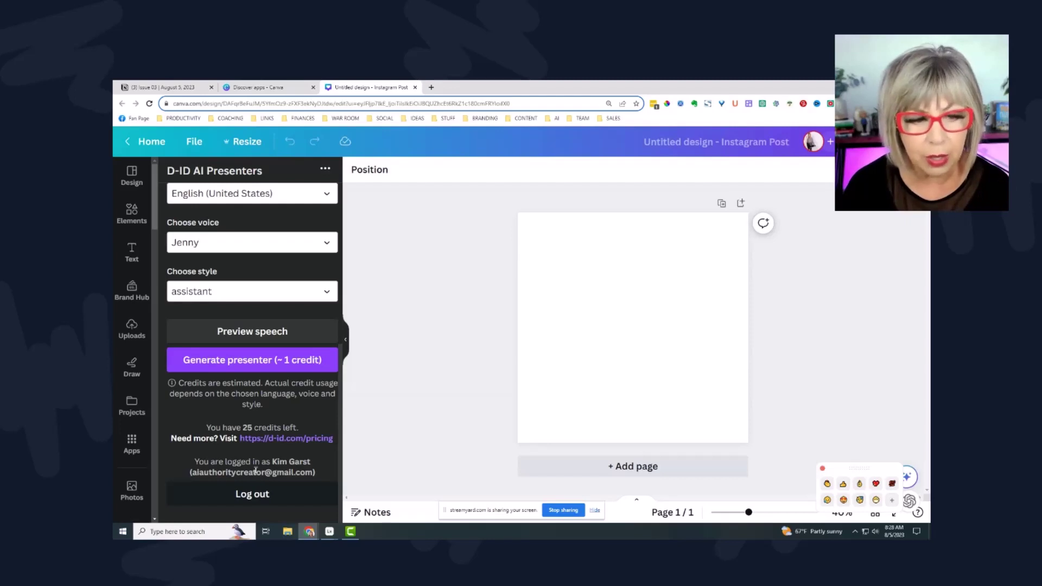
{"action": "scroll", "coordinate": [261, 460], "scroll_direction": "up", "scroll_amount": 2}
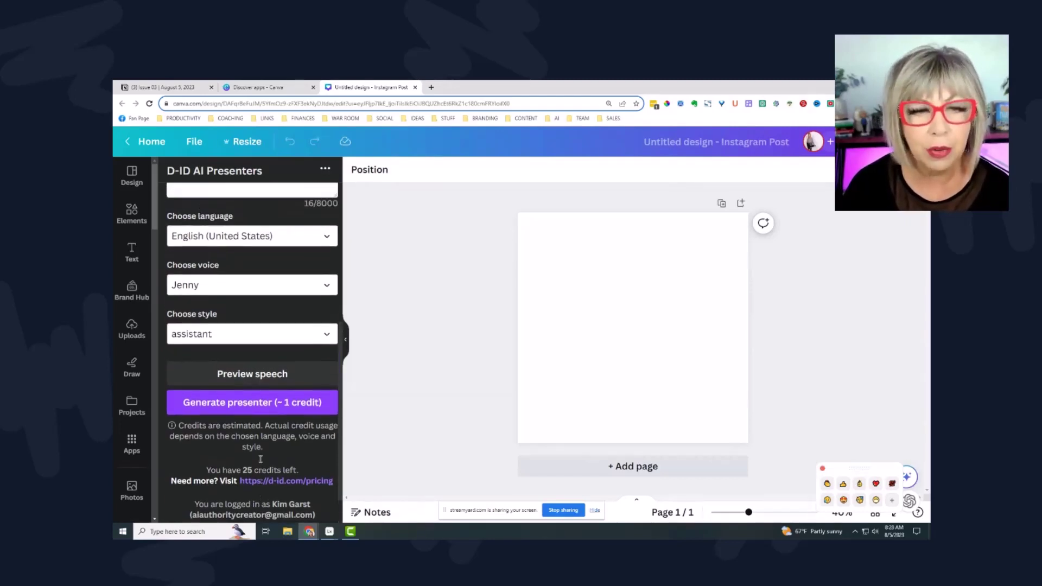
{"action": "scroll", "coordinate": [265, 458], "scroll_direction": "down", "scroll_amount": 2}
{"action": "scroll", "coordinate": [269, 456], "scroll_direction": "up", "scroll_amount": 6}
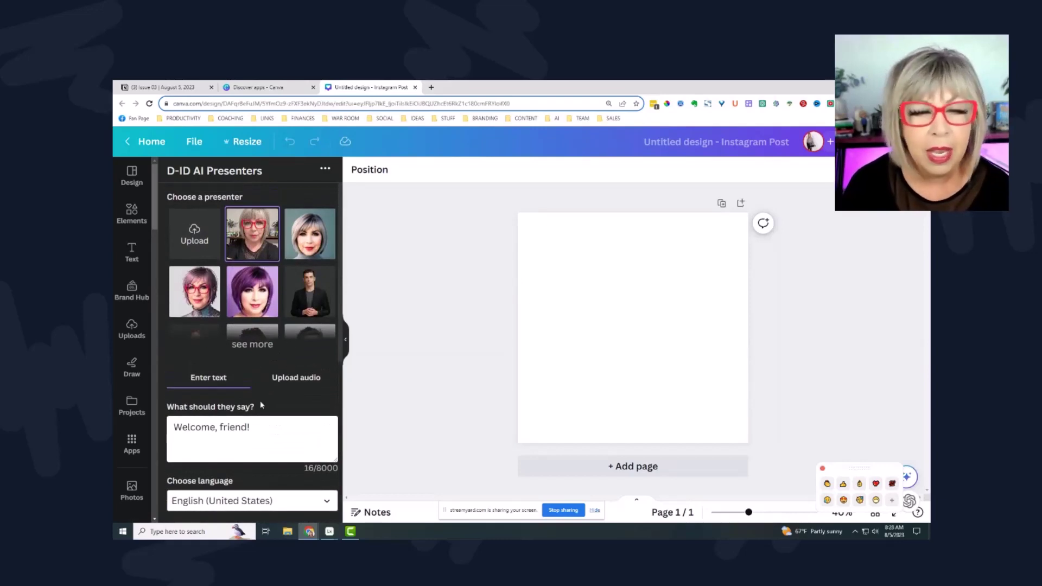
{"action": "scroll", "coordinate": [260, 401], "scroll_direction": "down", "scroll_amount": 5}
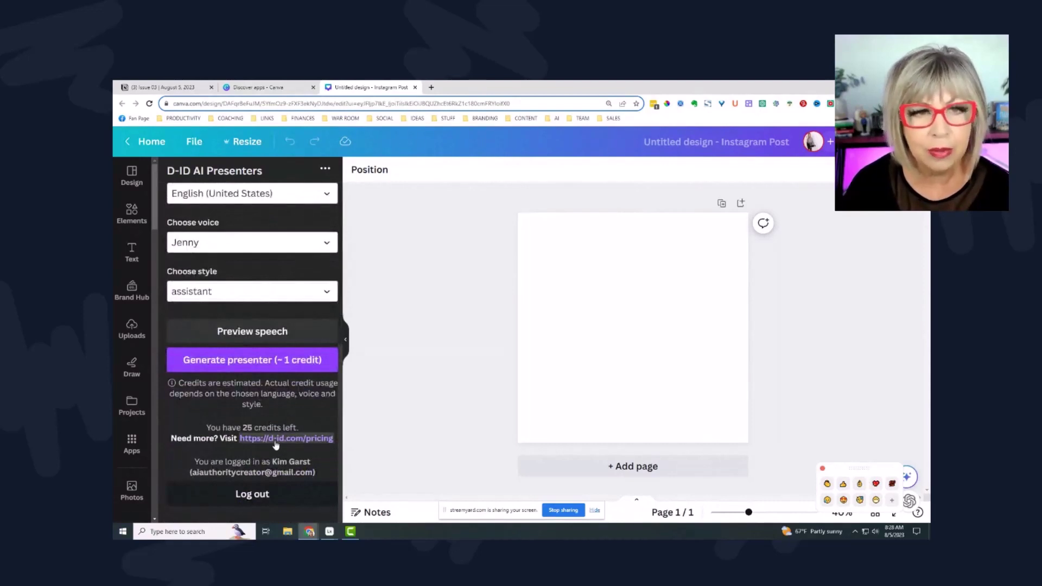
{"action": "scroll", "coordinate": [274, 442], "scroll_direction": "up", "scroll_amount": 5}
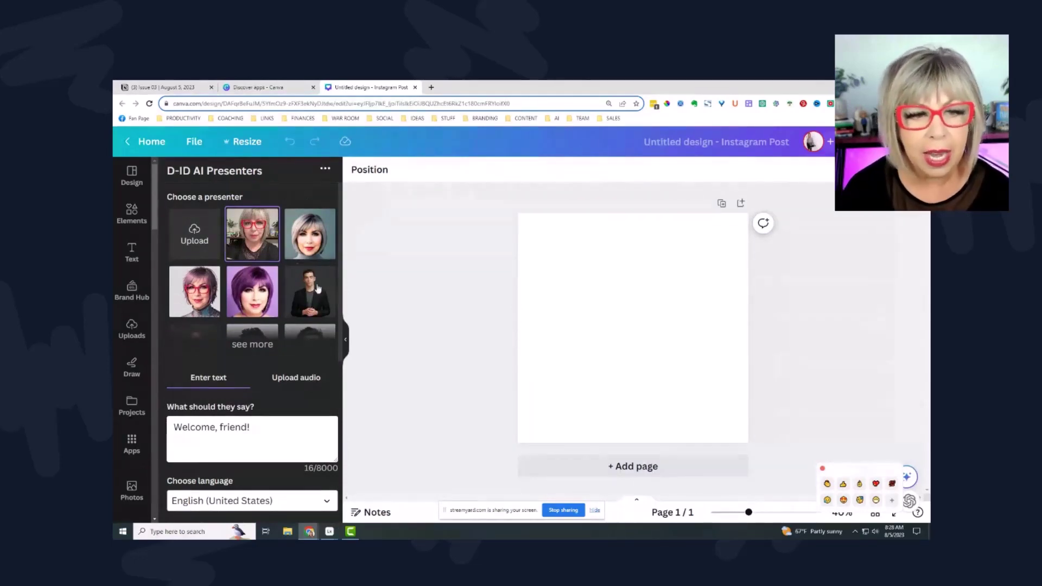
{"action": "scroll", "coordinate": [314, 288], "scroll_direction": "down", "scroll_amount": 2}
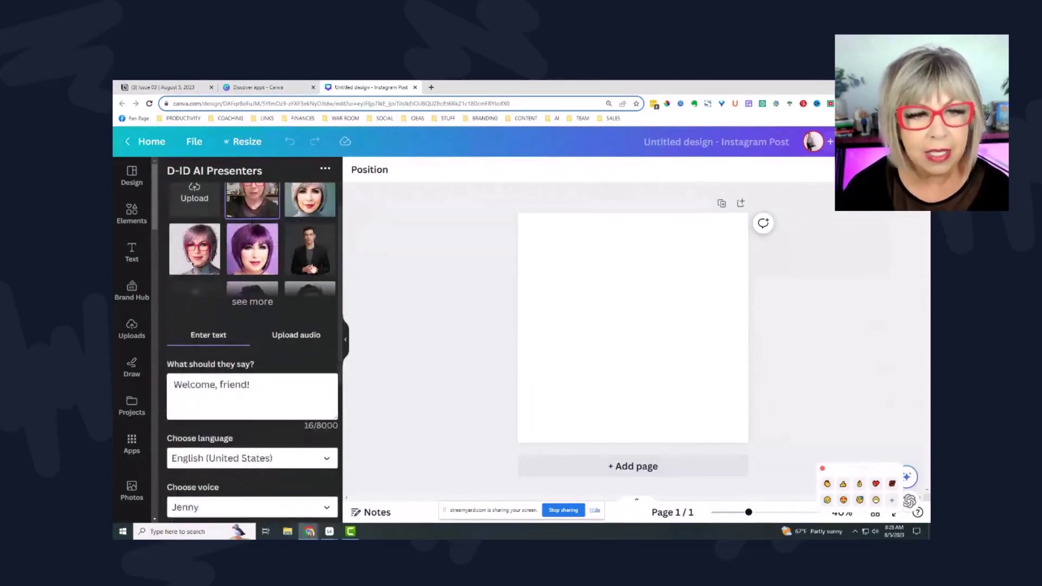
{"action": "left_click", "coordinate": [253, 303]}
{"action": "scroll", "coordinate": [305, 255], "scroll_direction": "down", "scroll_amount": 2}
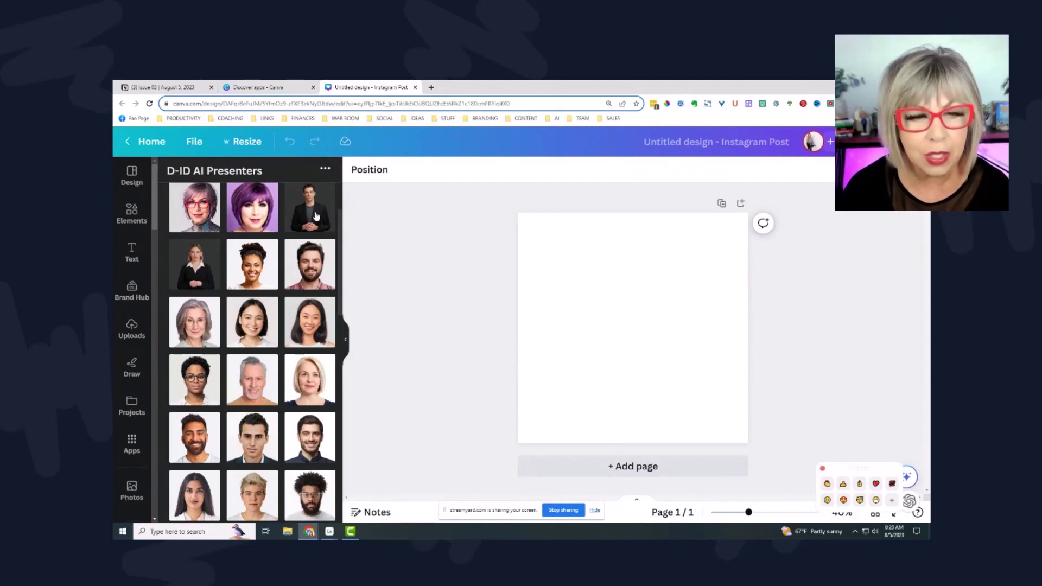
{"action": "scroll", "coordinate": [279, 358], "scroll_direction": "down", "scroll_amount": 3}
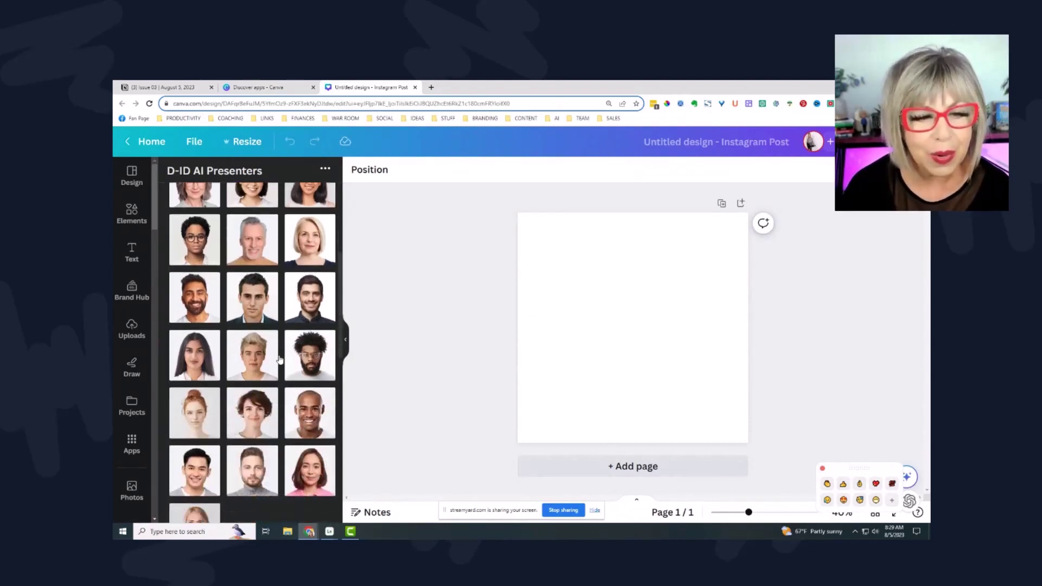
{"action": "scroll", "coordinate": [280, 358], "scroll_direction": "down", "scroll_amount": 1}
{"action": "scroll", "coordinate": [264, 413], "scroll_direction": "up", "scroll_amount": 2}
{"action": "scroll", "coordinate": [276, 410], "scroll_direction": "up", "scroll_amount": 3}
{"action": "scroll", "coordinate": [297, 396], "scroll_direction": "down", "scroll_amount": 1}
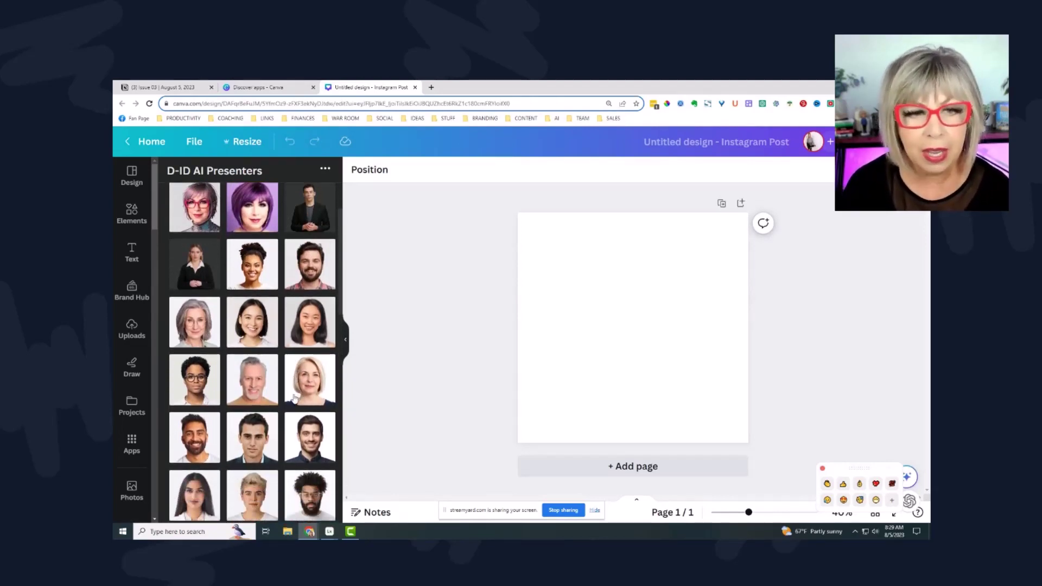
{"action": "scroll", "coordinate": [293, 398], "scroll_direction": "down", "scroll_amount": 2}
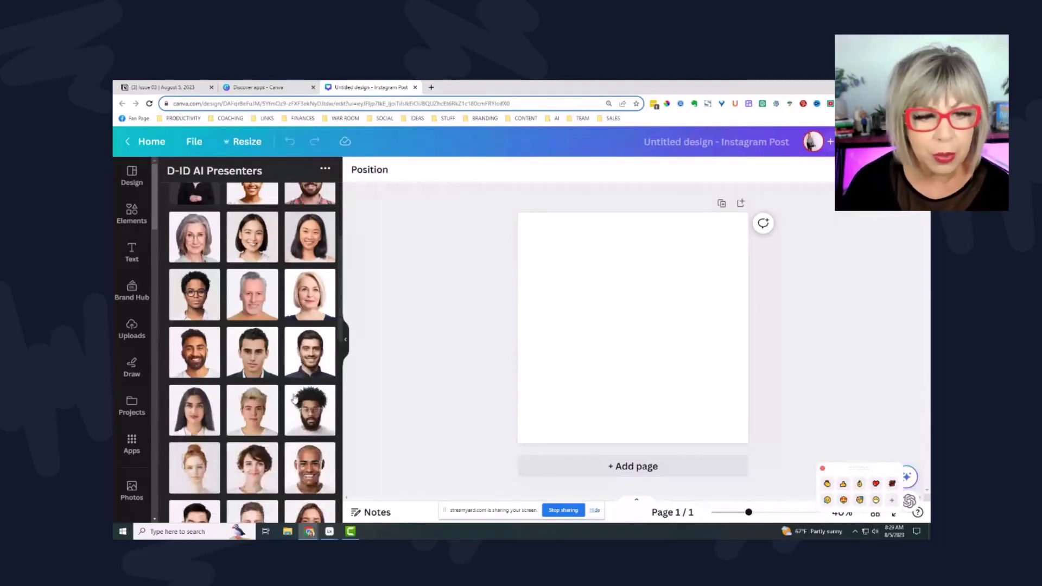
{"action": "scroll", "coordinate": [294, 398], "scroll_direction": "up", "scroll_amount": 2}
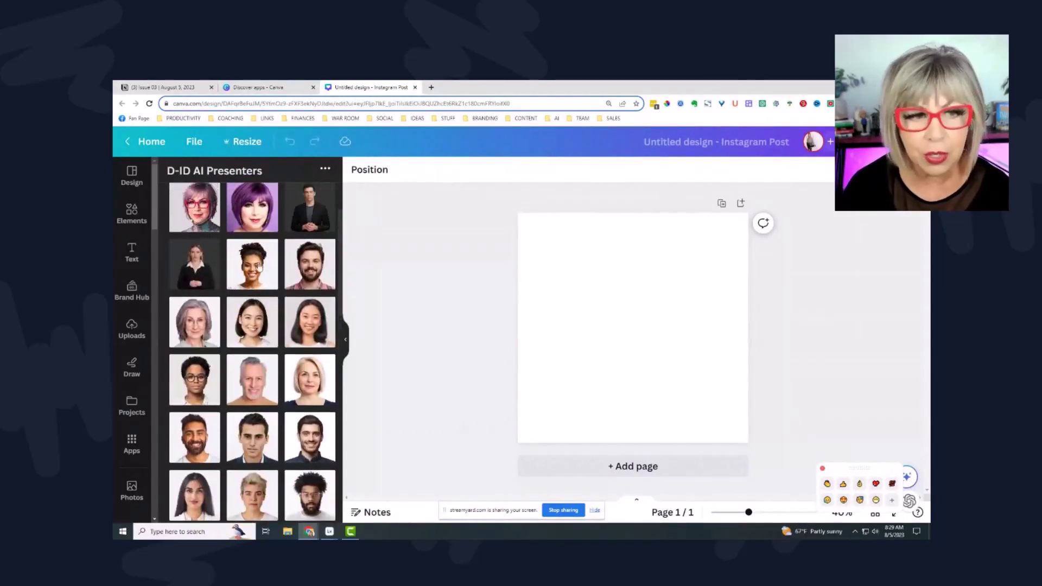
{"action": "left_click", "coordinate": [254, 277]}
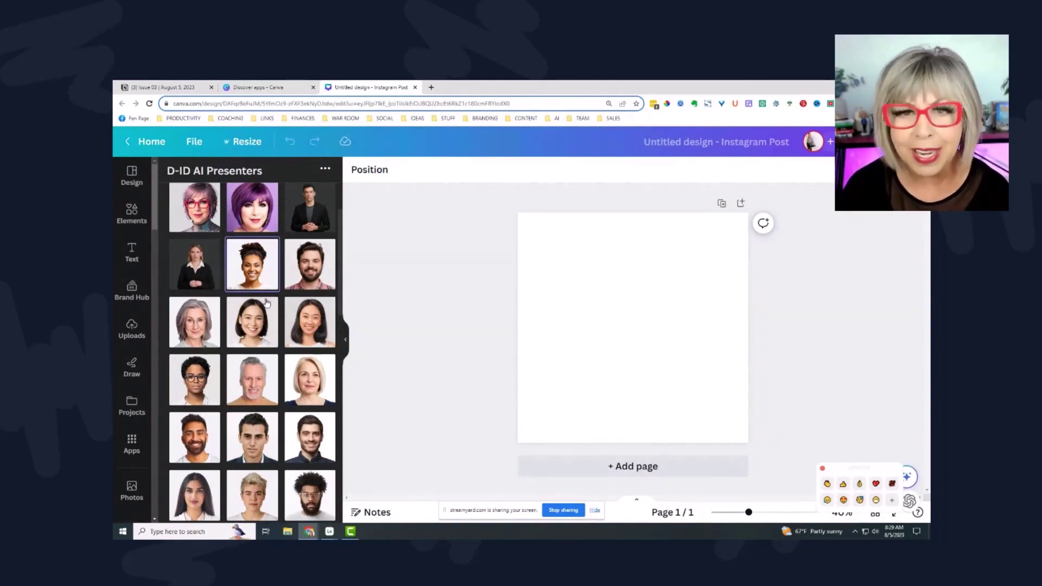
{"action": "scroll", "coordinate": [267, 303], "scroll_direction": "down", "scroll_amount": 10}
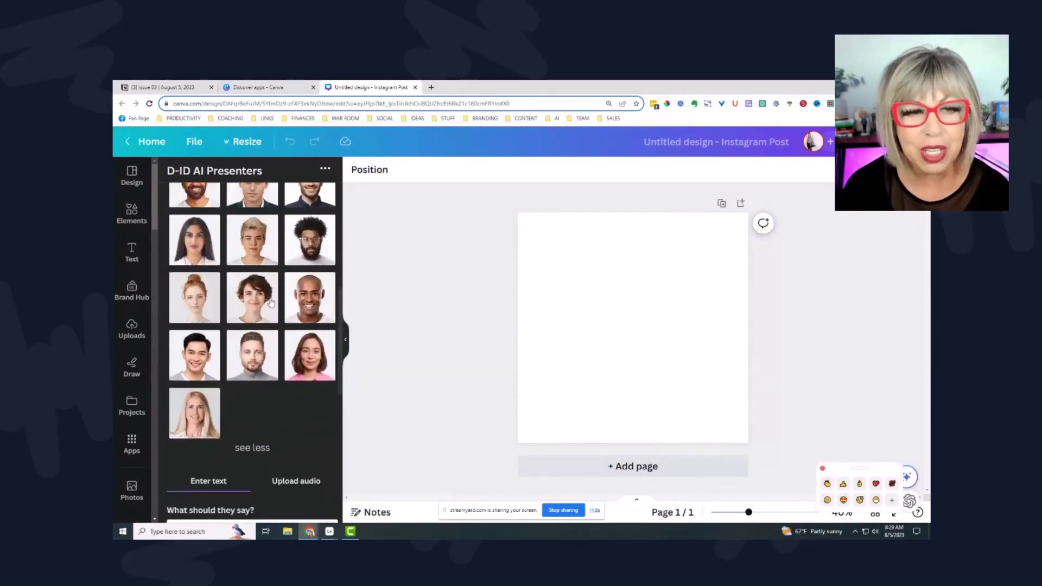
{"action": "scroll", "coordinate": [271, 301], "scroll_direction": "down", "scroll_amount": 1}
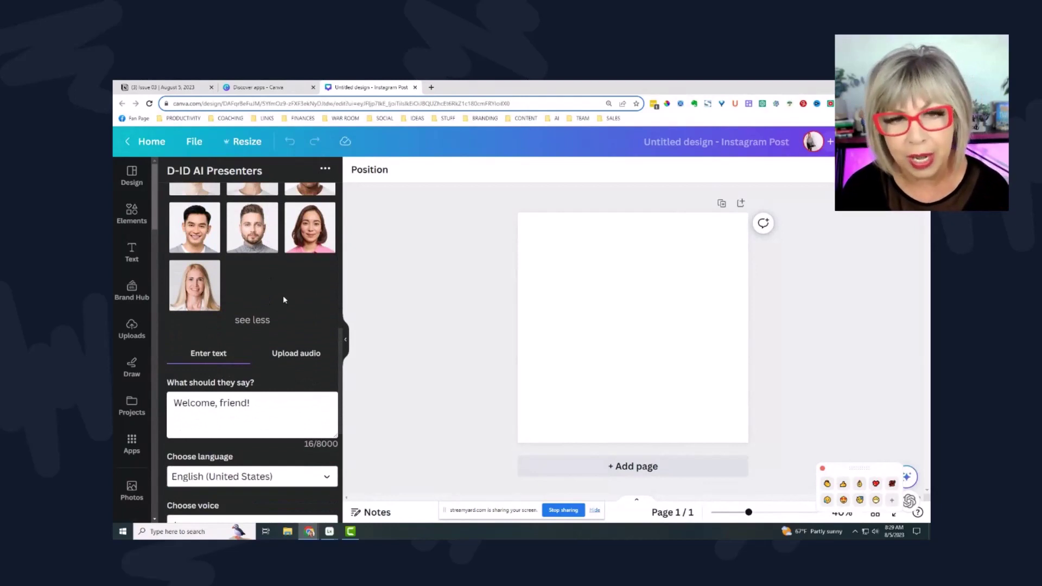
{"action": "scroll", "coordinate": [283, 299], "scroll_direction": "up", "scroll_amount": 3}
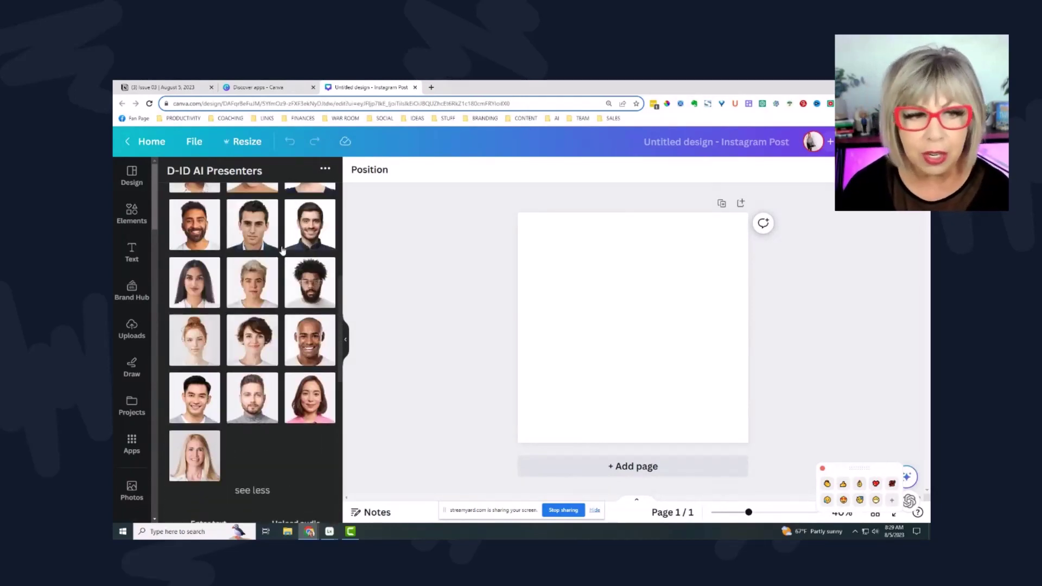
{"action": "scroll", "coordinate": [258, 318], "scroll_direction": "down", "scroll_amount": 3}
{"action": "scroll", "coordinate": [258, 318], "scroll_direction": "down", "scroll_amount": 2}
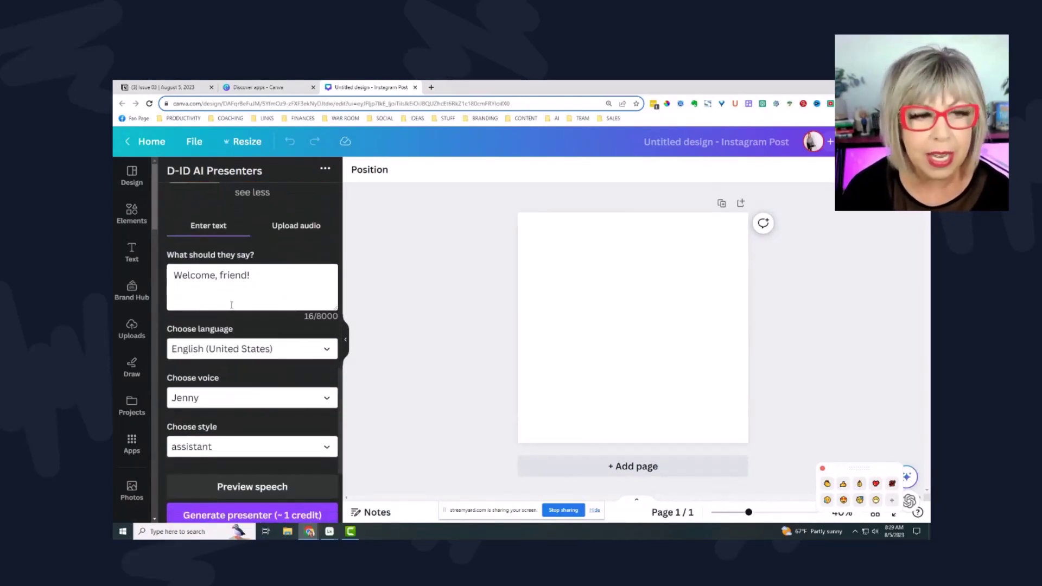
Replace 'Welcome, friend!' with 'What do you think of this AI Avatar demo so far?'.
{"action": "triple_click", "coordinate": [263, 275]}
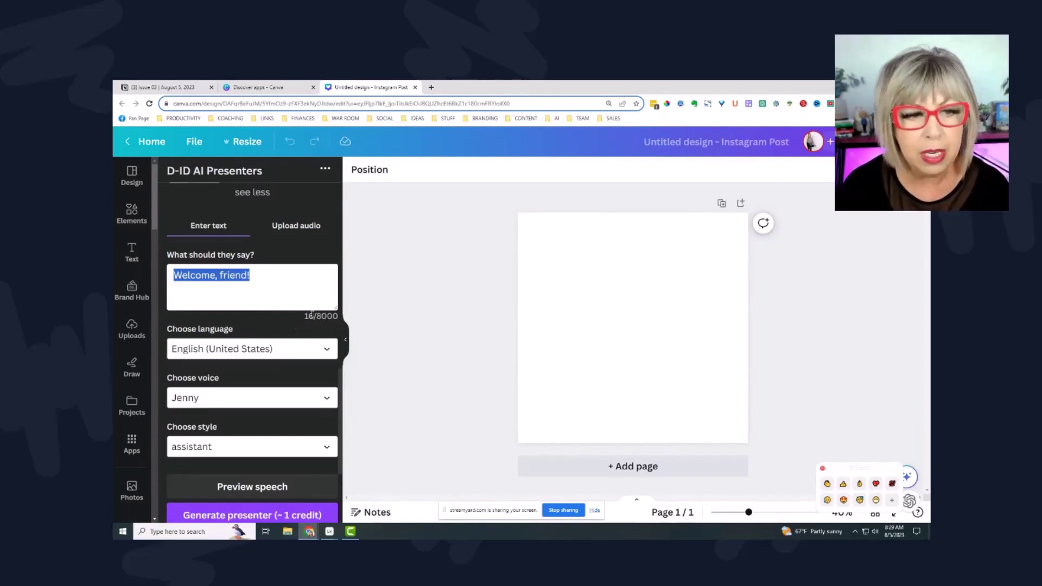
{"action": "type", "text": "What do you think of this AI Avatar demo so far?"}
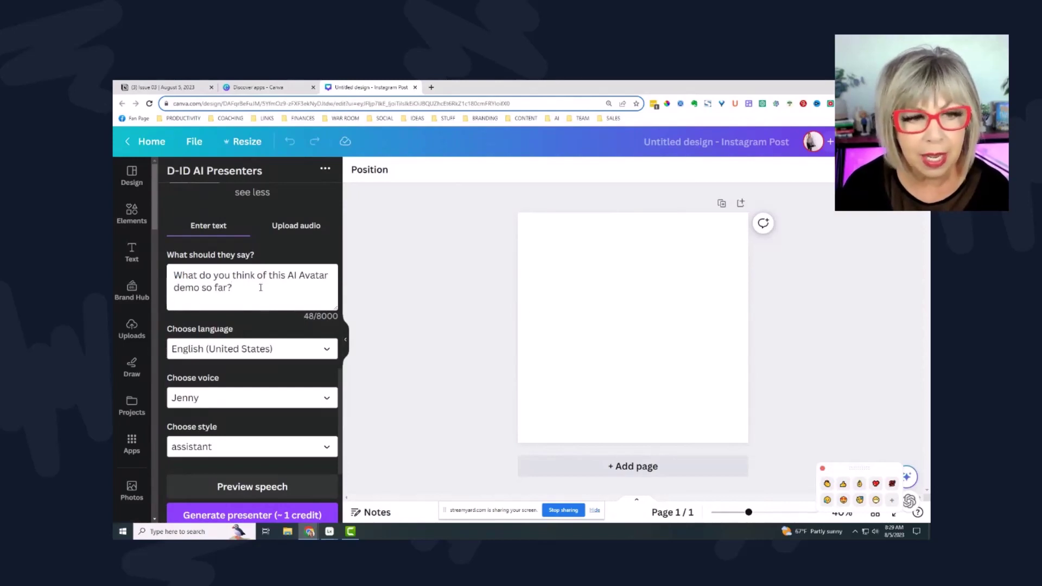
{"action": "scroll", "coordinate": [262, 288], "scroll_direction": "down", "scroll_amount": 1}
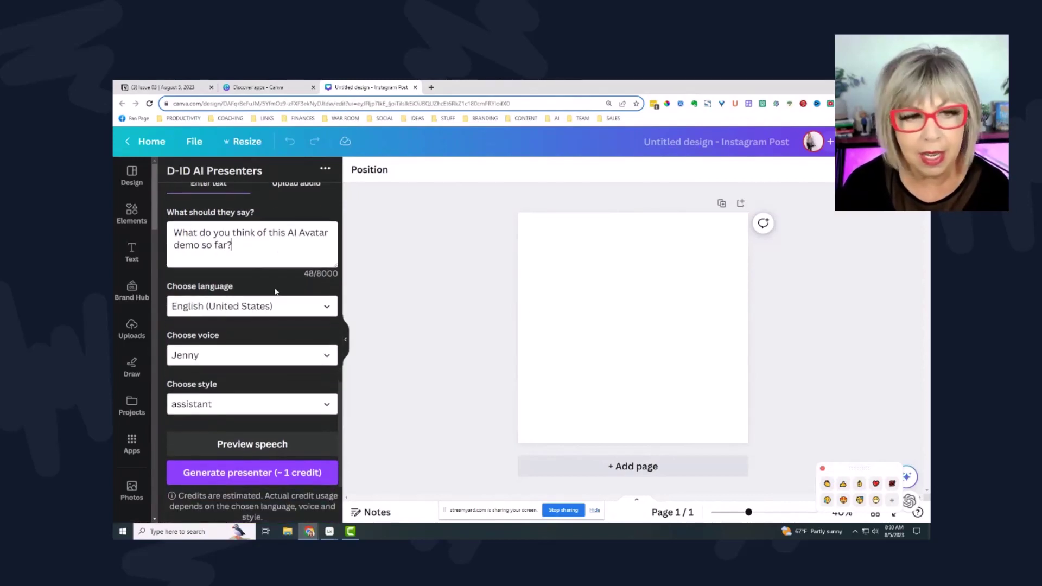
{"action": "left_click", "coordinate": [296, 312]}
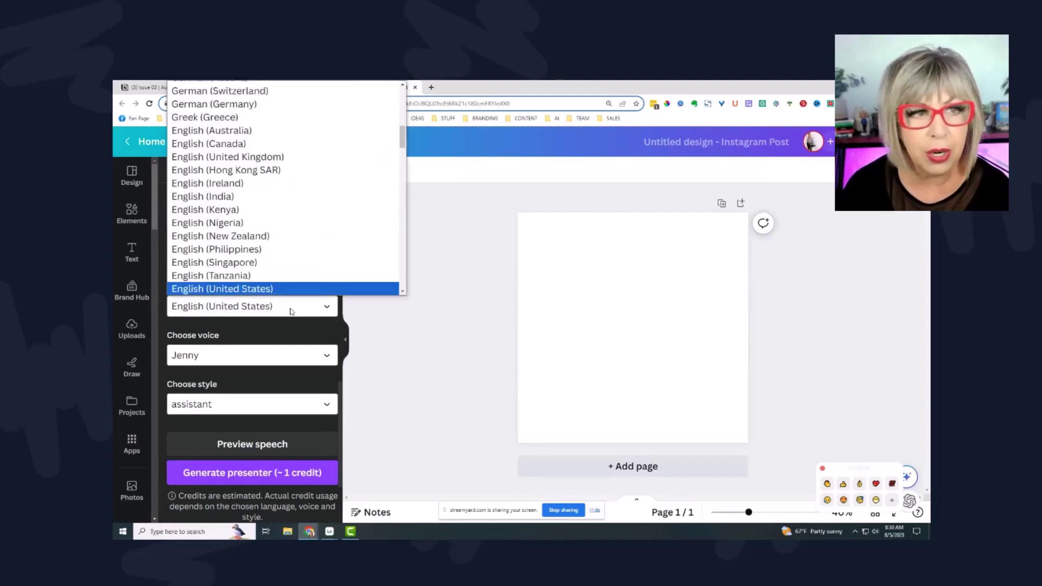
{"action": "scroll", "coordinate": [290, 217], "scroll_direction": "up", "scroll_amount": 10}
{"action": "scroll", "coordinate": [289, 212], "scroll_direction": "down", "scroll_amount": 10}
{"action": "scroll", "coordinate": [294, 227], "scroll_direction": "down", "scroll_amount": 3}
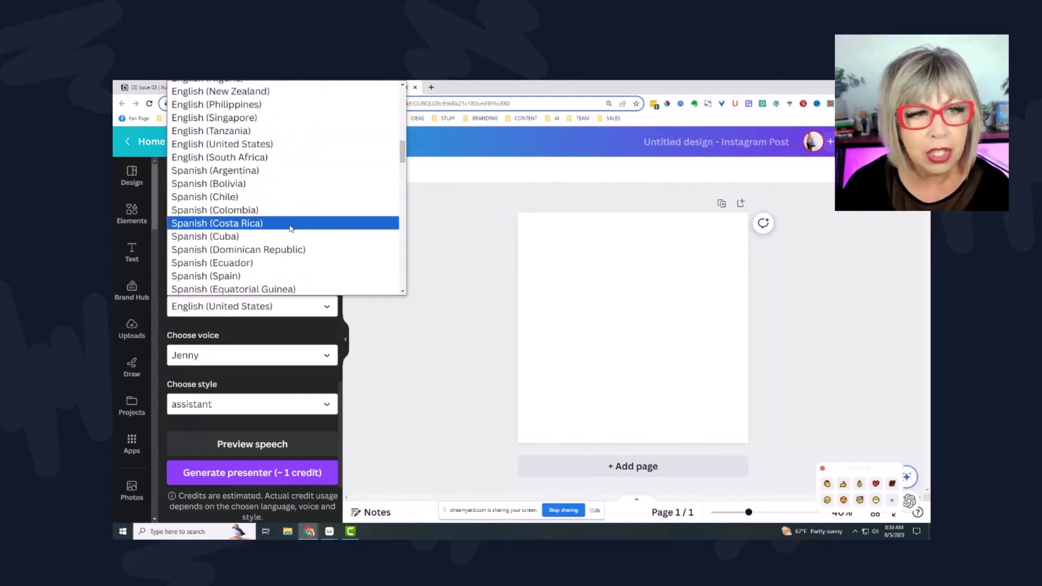
{"action": "scroll", "coordinate": [292, 228], "scroll_direction": "up", "scroll_amount": 6}
{"action": "scroll", "coordinate": [292, 228], "scroll_direction": "up", "scroll_amount": 2}
{"action": "scroll", "coordinate": [292, 228], "scroll_direction": "down", "scroll_amount": 4}
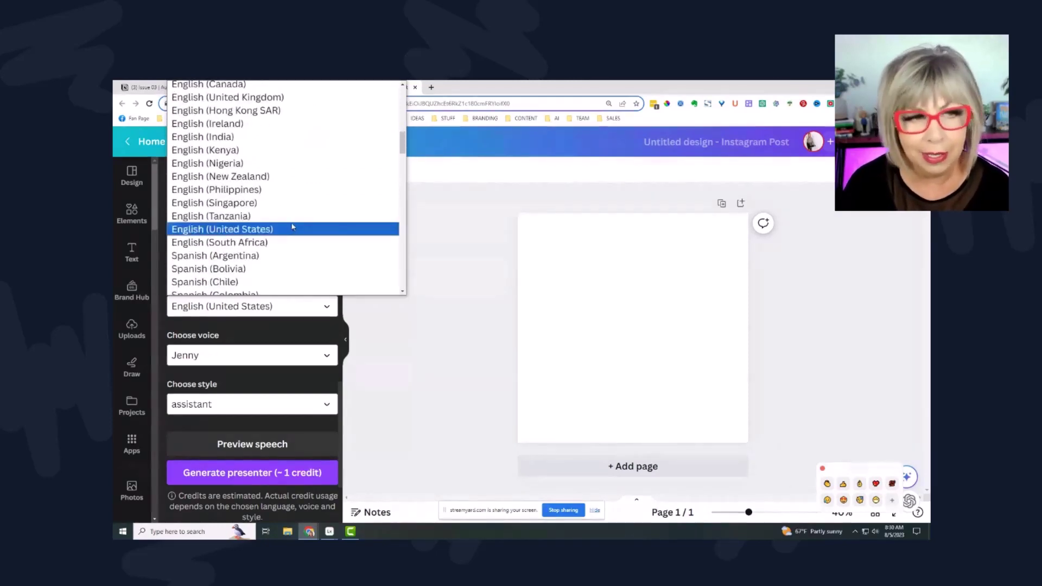
{"action": "scroll", "coordinate": [297, 226], "scroll_direction": "up", "scroll_amount": 2}
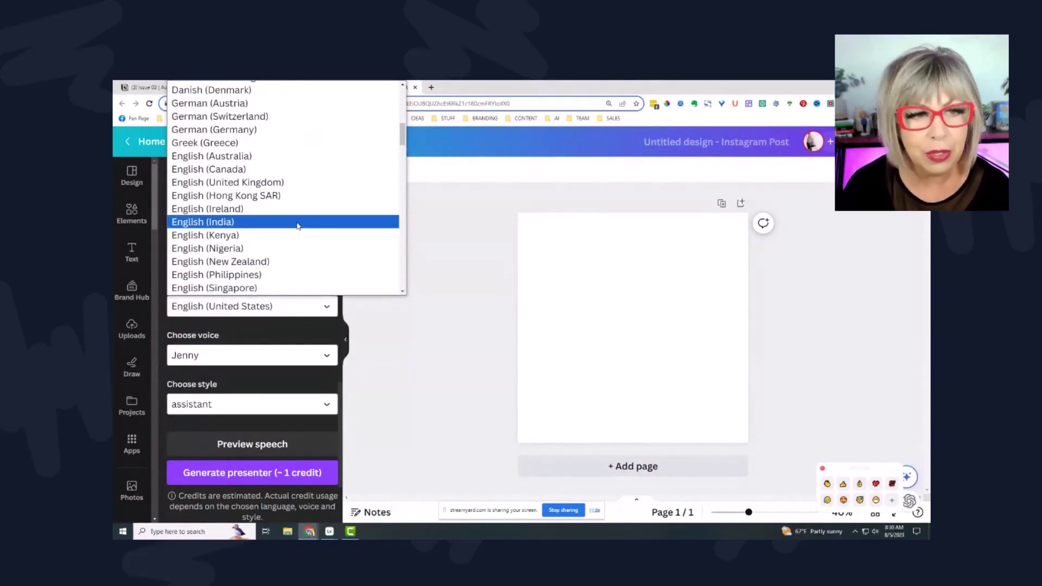
{"action": "left_click", "coordinate": [285, 329]}
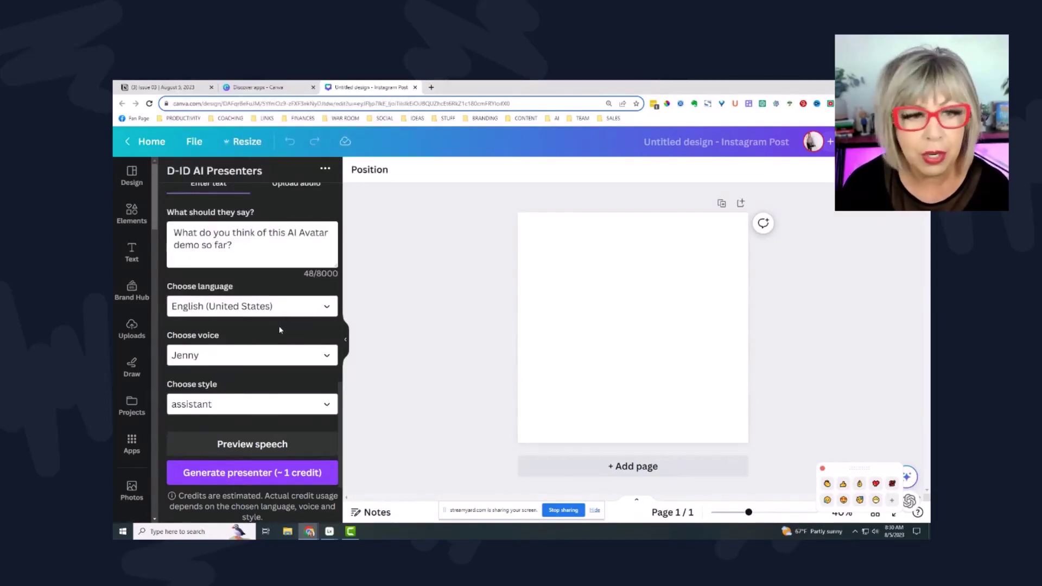
Reselect Jenny as the presenter voice and bring up the speaking style choices.
{"action": "scroll", "coordinate": [279, 331], "scroll_direction": "down", "scroll_amount": 2}
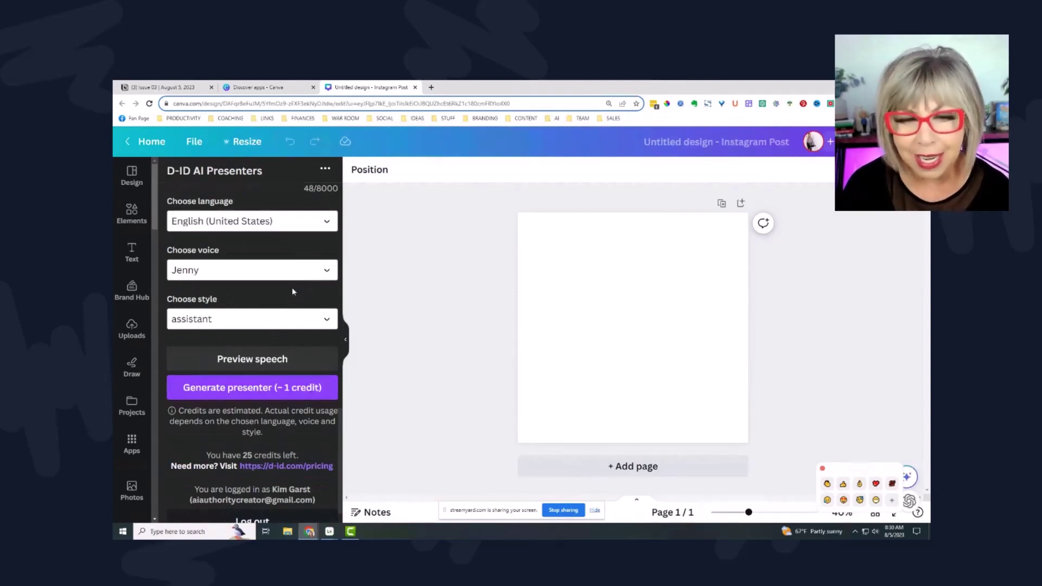
{"action": "left_click", "coordinate": [327, 272]}
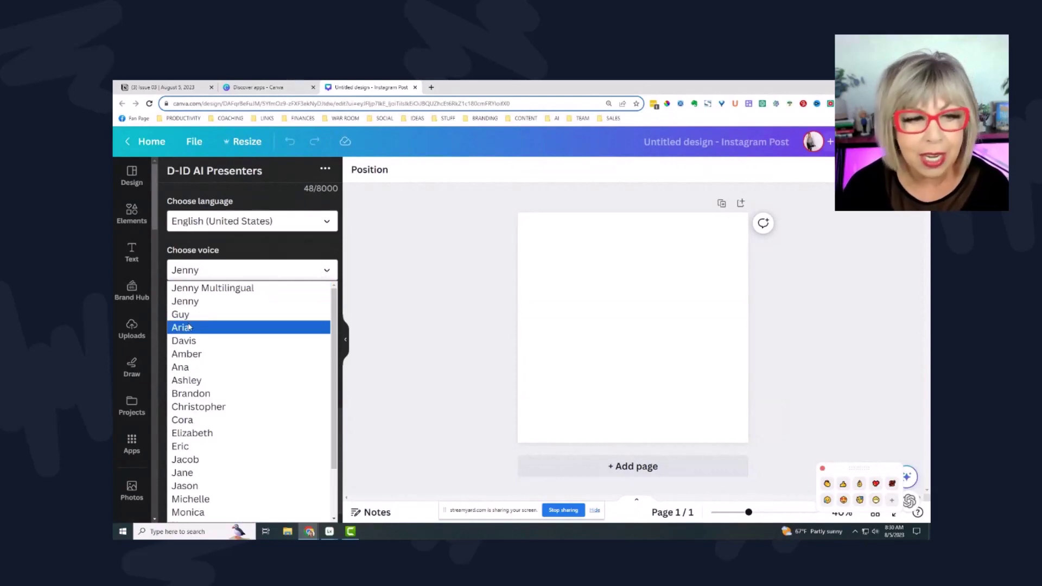
{"action": "scroll", "coordinate": [201, 355], "scroll_direction": "down", "scroll_amount": 1}
{"action": "scroll", "coordinate": [202, 356], "scroll_direction": "down", "scroll_amount": 2}
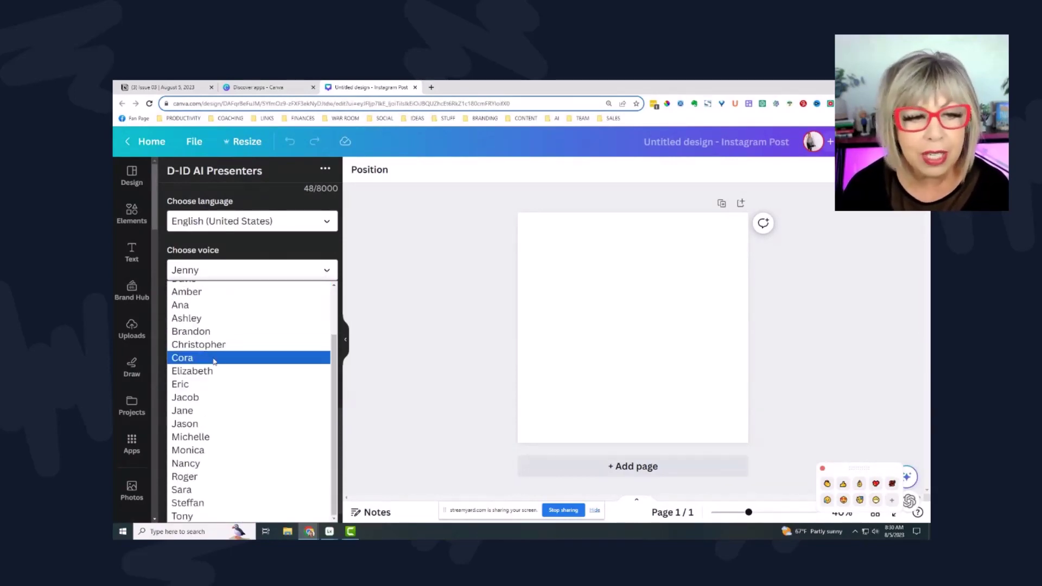
{"action": "scroll", "coordinate": [228, 397], "scroll_direction": "up", "scroll_amount": 3}
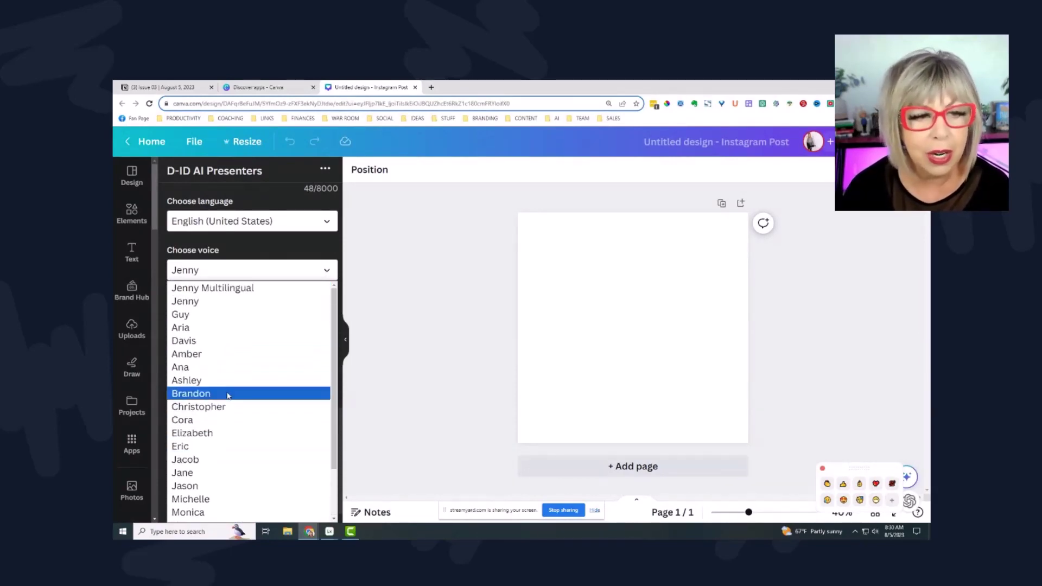
{"action": "left_click", "coordinate": [206, 301]}
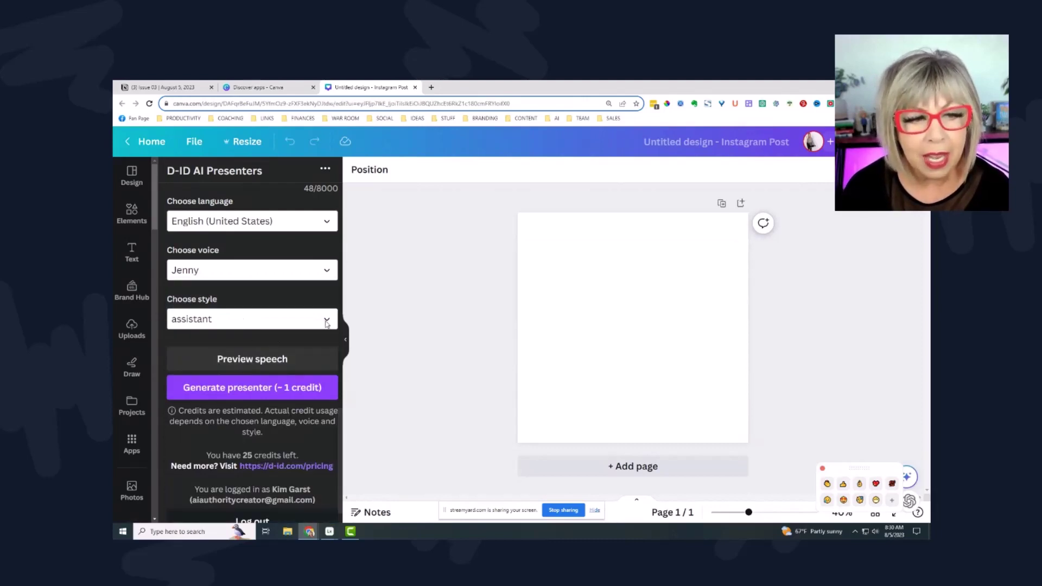
{"action": "left_click", "coordinate": [326, 322]}
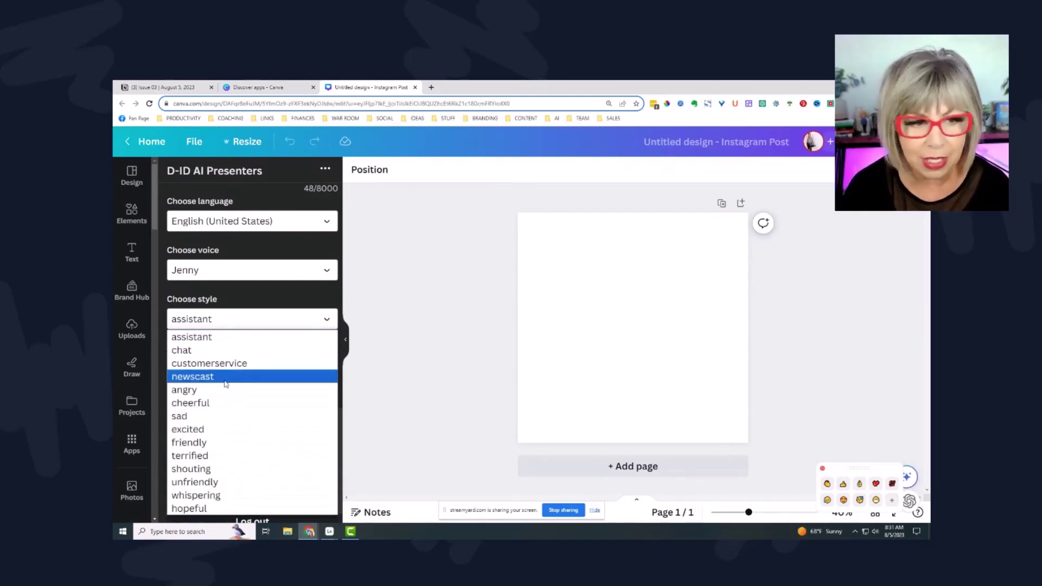
Preview the speech in the friendly style, then switch the speaking style to cheerful.
{"action": "left_click", "coordinate": [205, 445]}
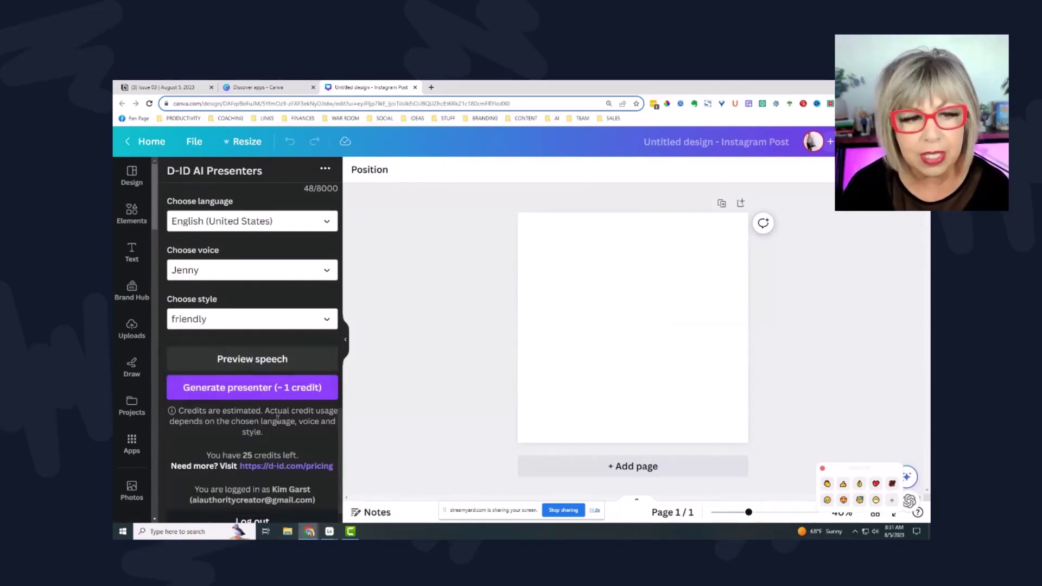
{"action": "left_click", "coordinate": [257, 360]}
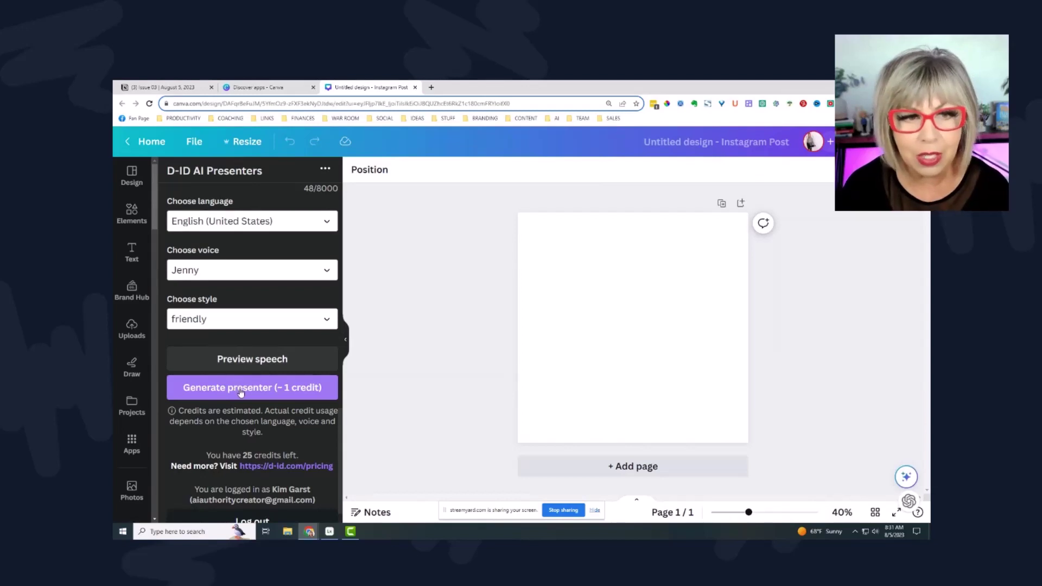
{"action": "scroll", "coordinate": [263, 307], "scroll_direction": "up", "scroll_amount": 1}
{"action": "scroll", "coordinate": [263, 308], "scroll_direction": "up", "scroll_amount": 3}
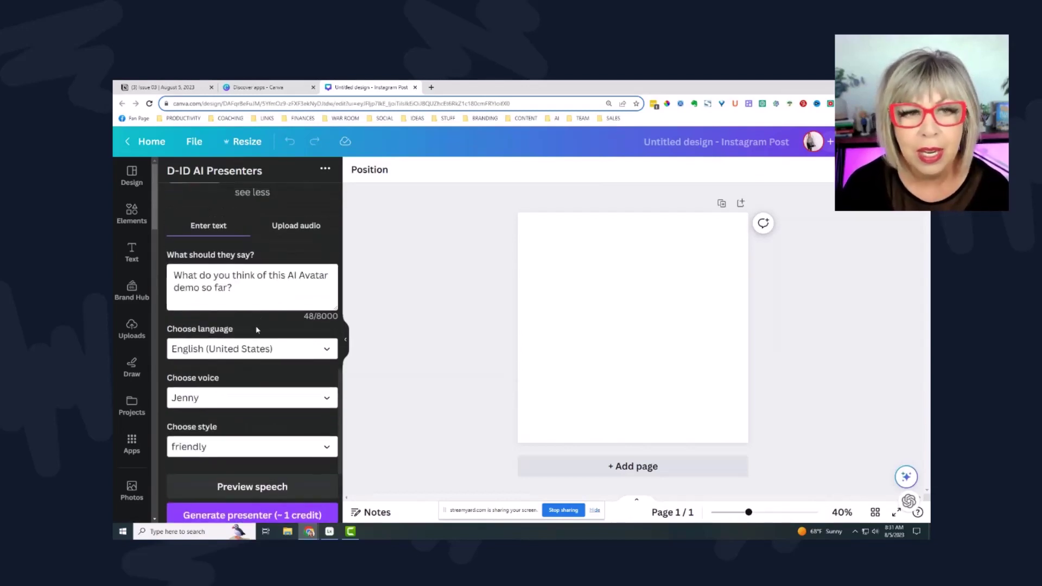
{"action": "scroll", "coordinate": [256, 326], "scroll_direction": "down", "scroll_amount": 4}
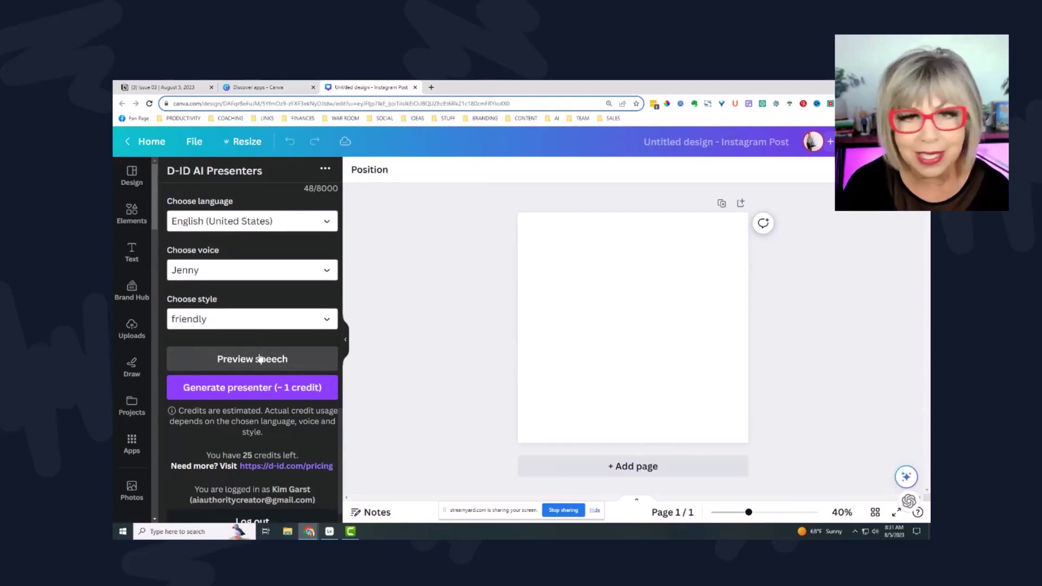
{"action": "scroll", "coordinate": [260, 358], "scroll_direction": "up", "scroll_amount": 7}
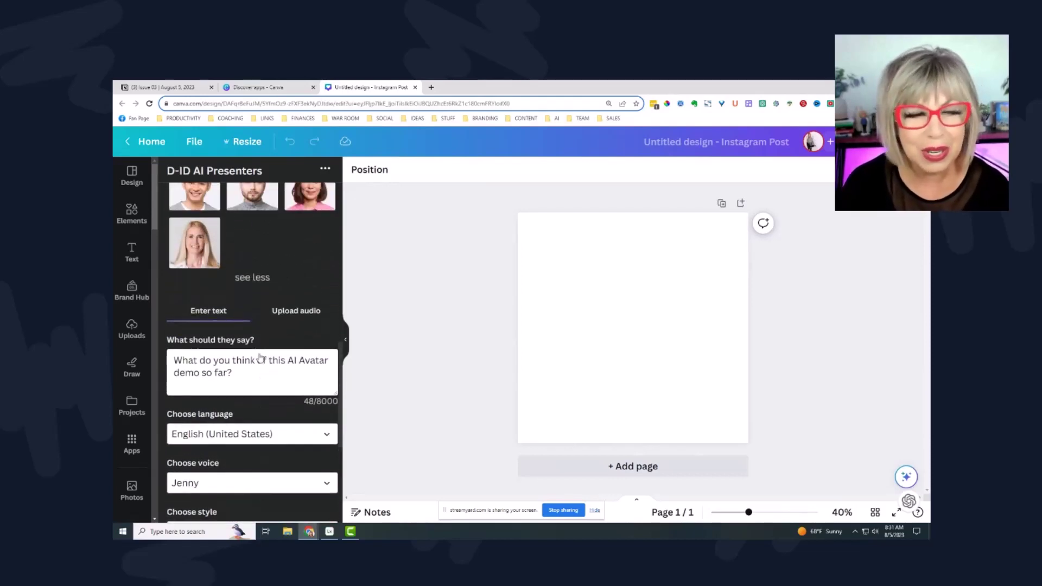
{"action": "scroll", "coordinate": [260, 357], "scroll_direction": "down", "scroll_amount": 3}
{"action": "scroll", "coordinate": [260, 357], "scroll_direction": "down", "scroll_amount": 4}
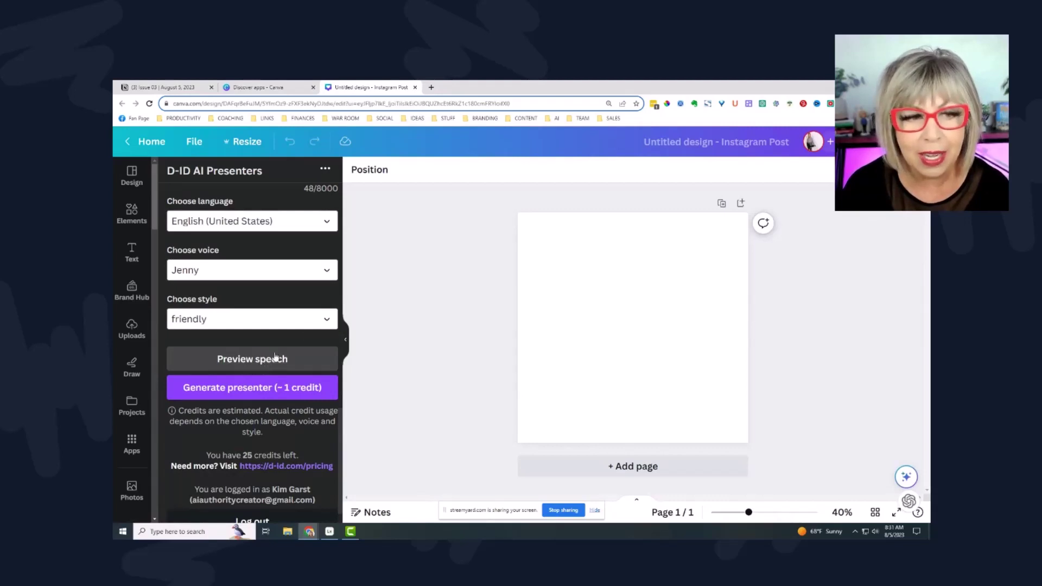
{"action": "left_click", "coordinate": [328, 319]}
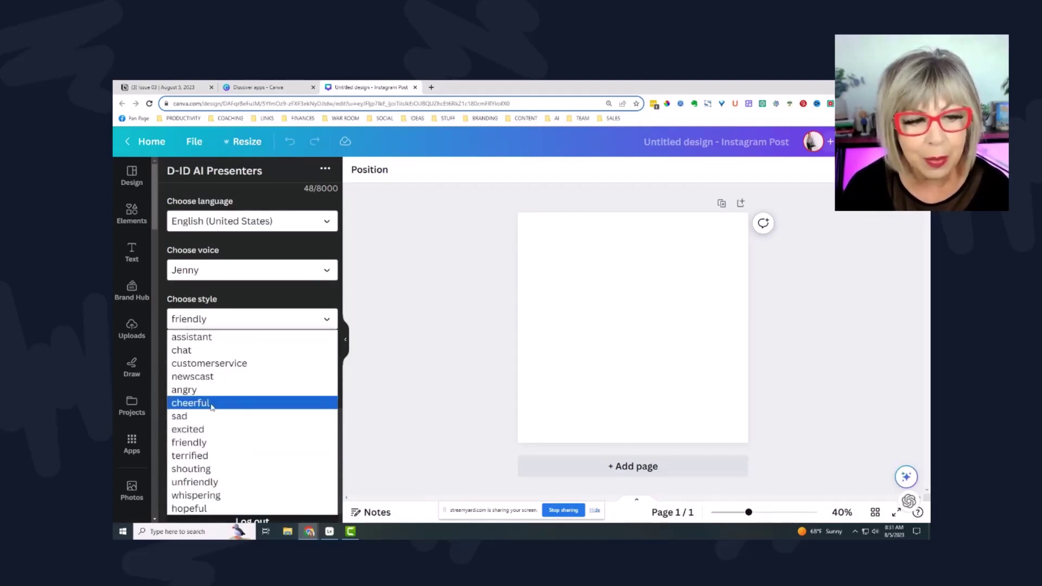
{"action": "left_click", "coordinate": [209, 402]}
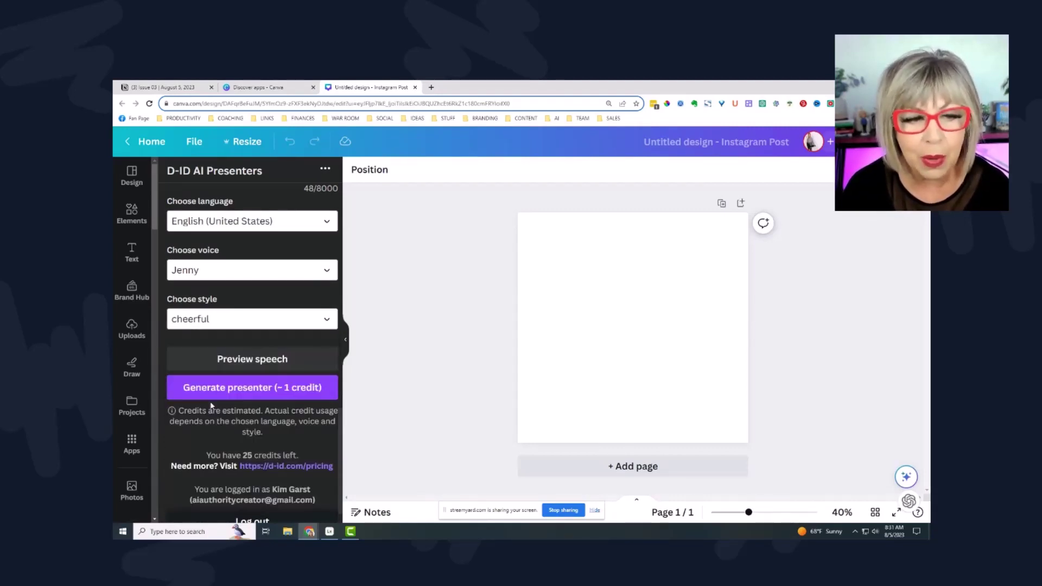
Generate the presenter video and enlarge it to fill page 1.
{"action": "left_click", "coordinate": [251, 389]}
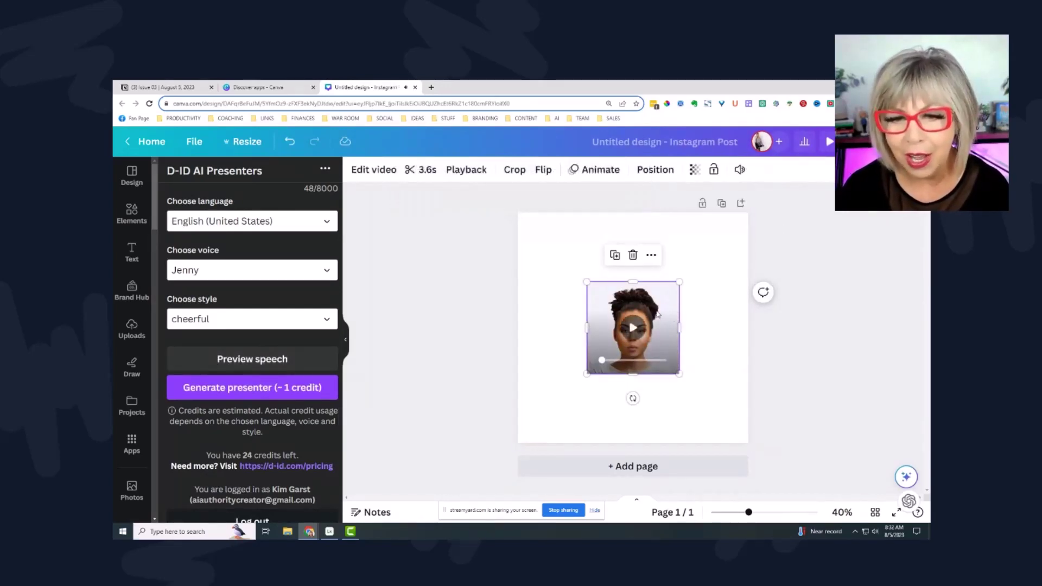
{"action": "left_click_drag", "start_coordinate": [657, 313], "coordinate": [584, 244]}
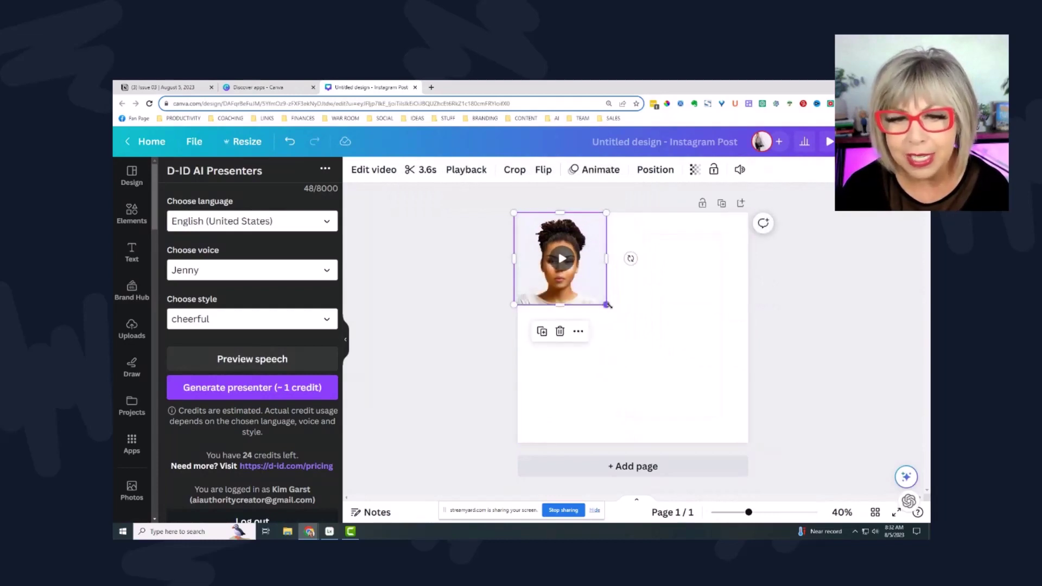
{"action": "left_click_drag", "start_coordinate": [609, 305], "coordinate": [794, 407]}
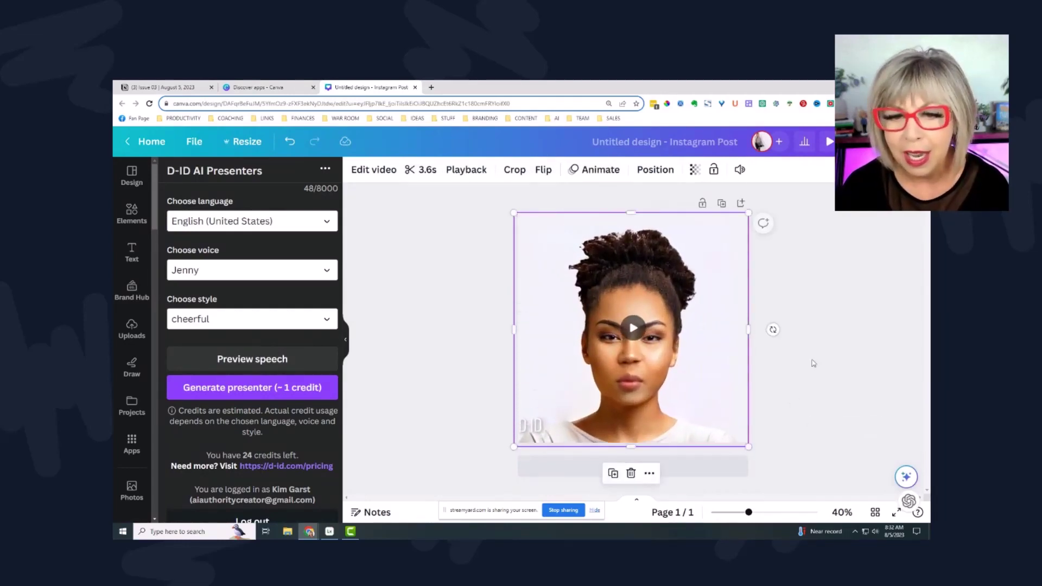
Apply the Epic filter to the video and return to the D-ID presenter panel.
{"action": "left_click", "coordinate": [380, 170]}
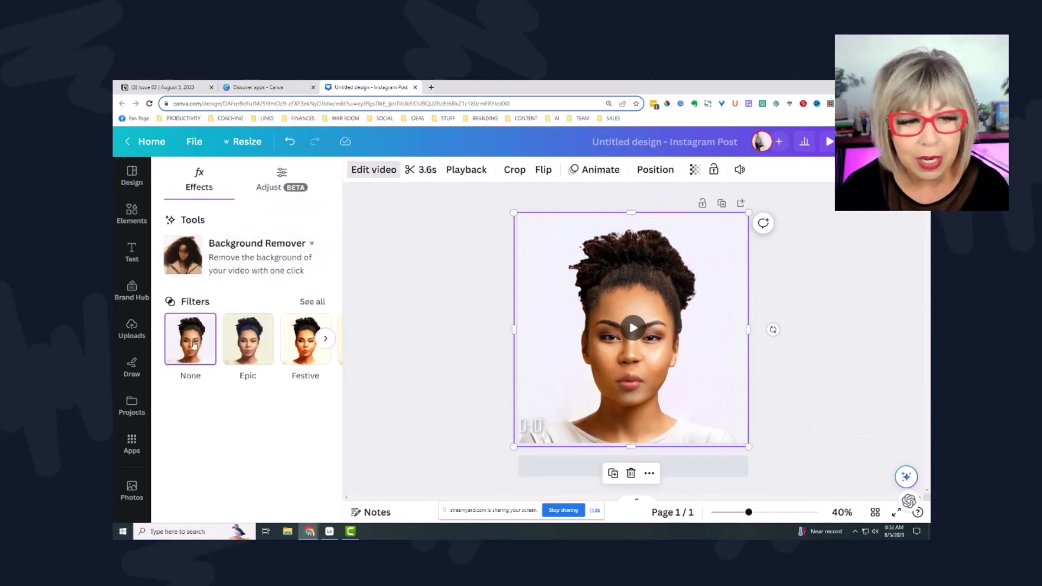
{"action": "left_click", "coordinate": [254, 347]}
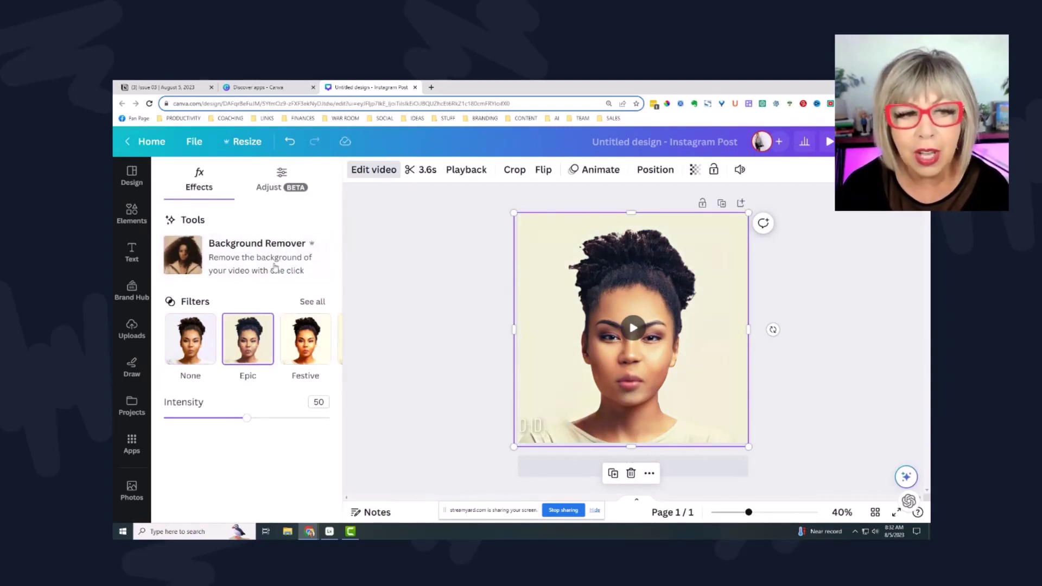
{"action": "left_click", "coordinate": [428, 309]}
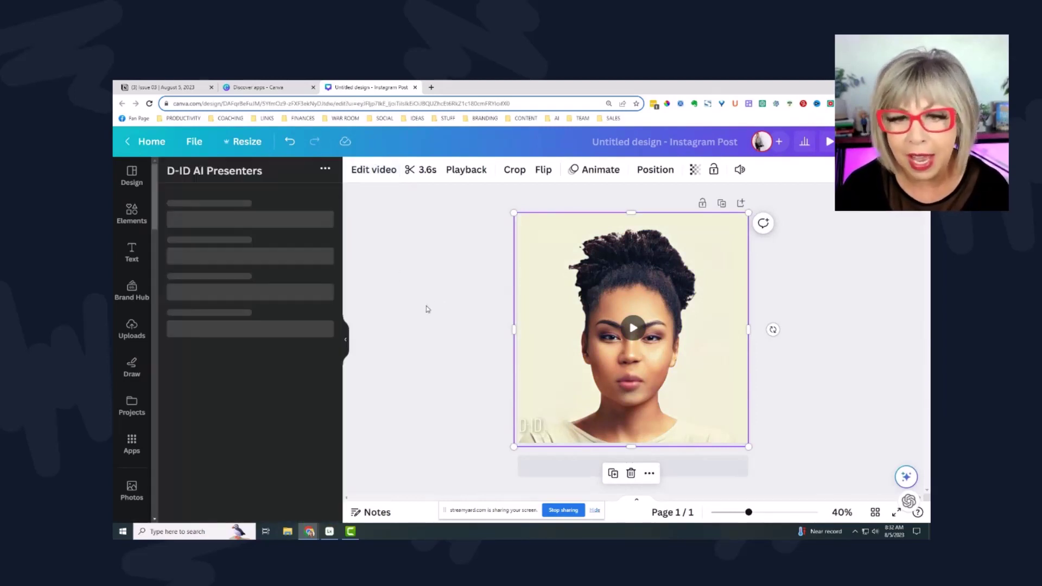
{"action": "left_click", "coordinate": [636, 332]}
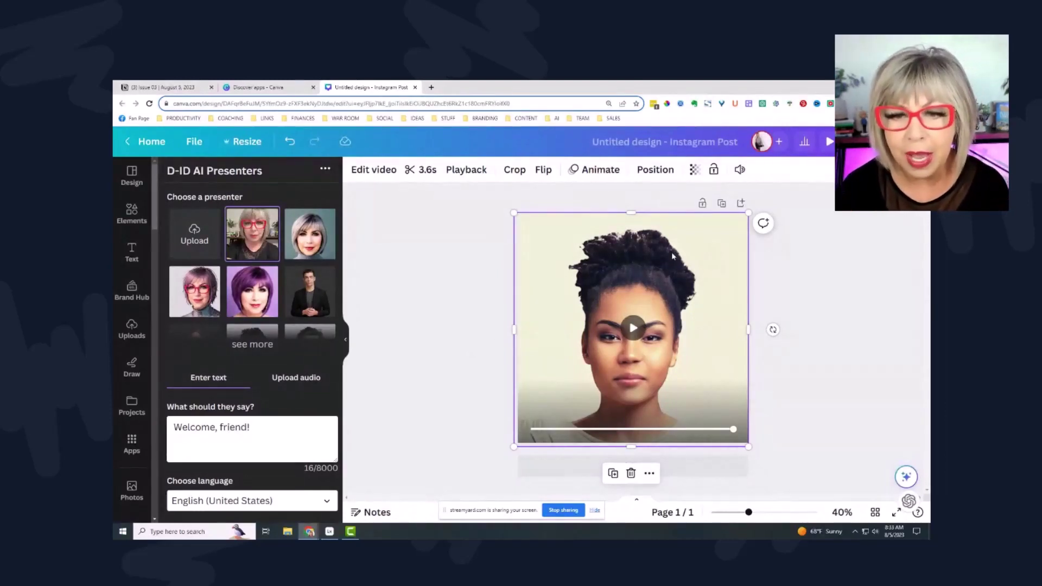
Add a blank page 2, choose the grey-haired presenter and paste the AI Avatar demo question.
{"action": "left_click", "coordinate": [578, 474]}
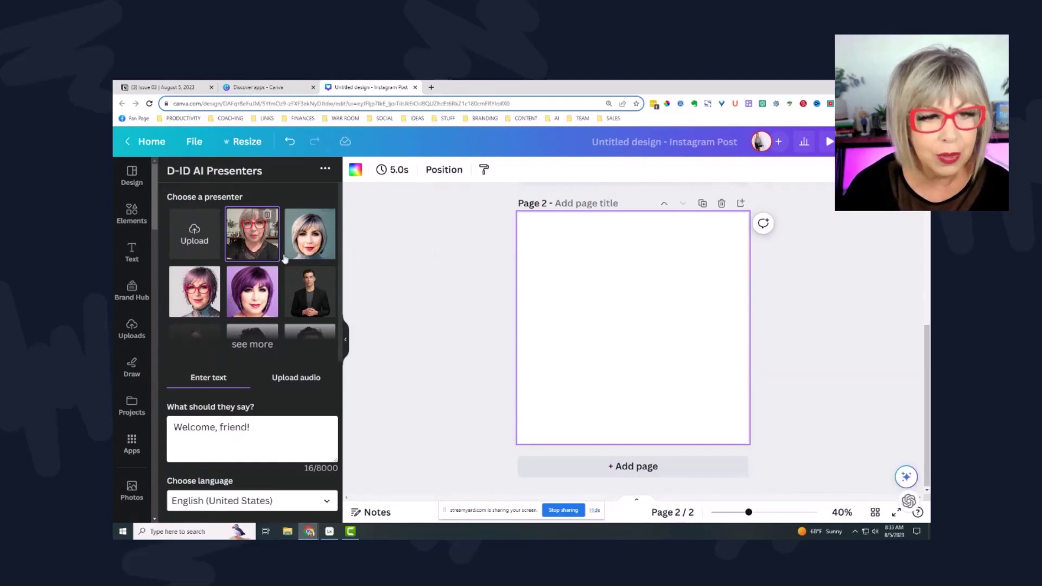
{"action": "left_click", "coordinate": [300, 243]}
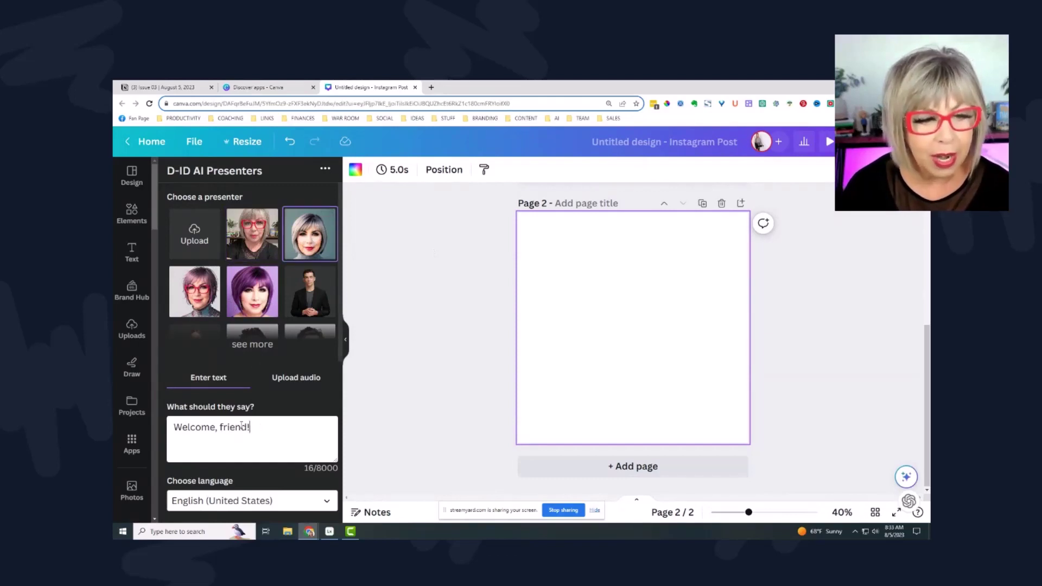
{"action": "key", "text": "ctrl+a"}
{"action": "type", "text": "What do you think of this AI Avatar demo so far?"}
{"action": "scroll", "coordinate": [263, 301], "scroll_direction": "down", "scroll_amount": 5}
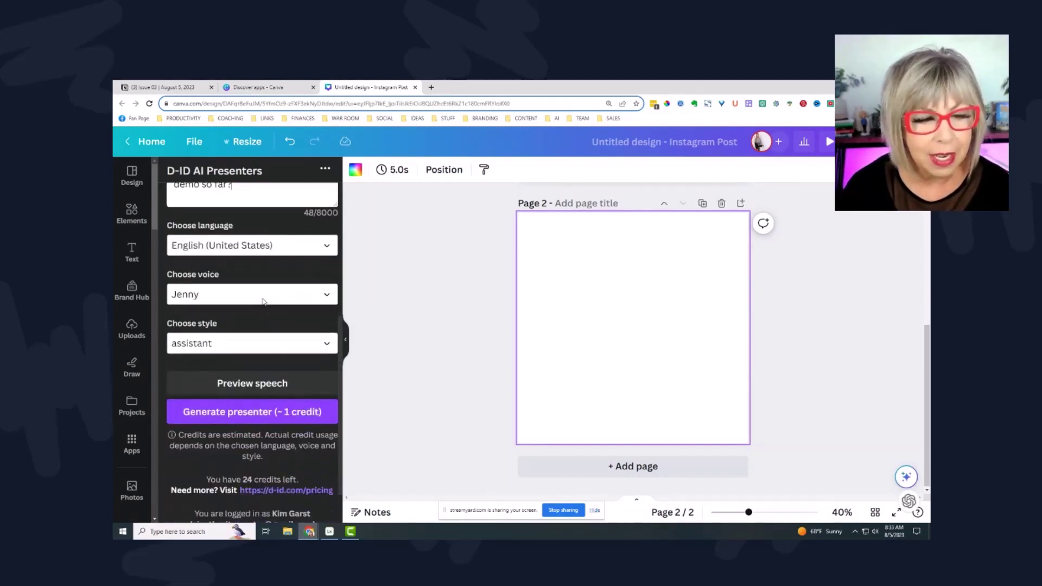
Set the language to English (Australia) with voice Natasha and preview the speech.
{"action": "left_click", "coordinate": [262, 299]}
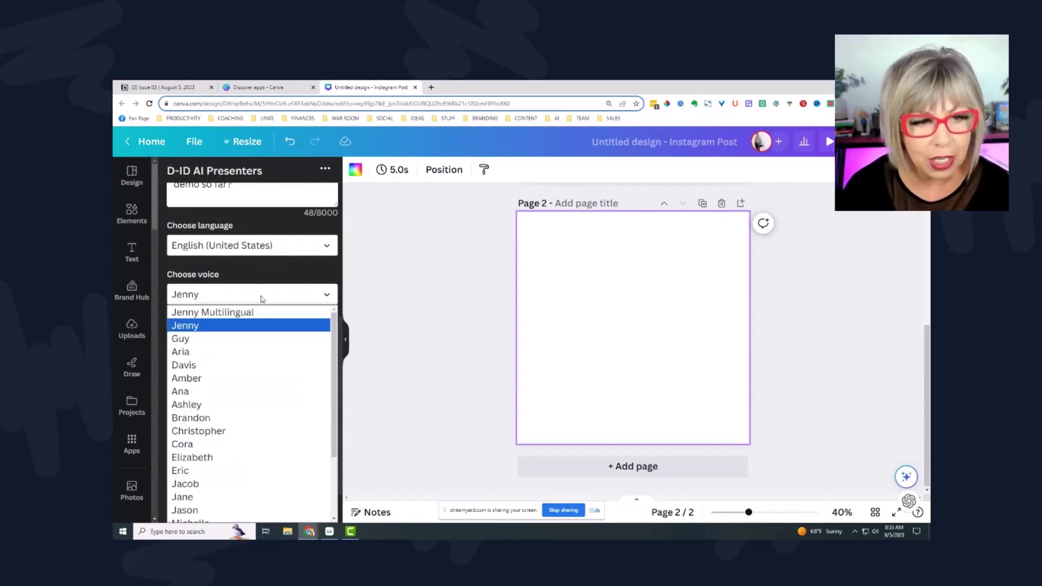
{"action": "left_click", "coordinate": [228, 457]}
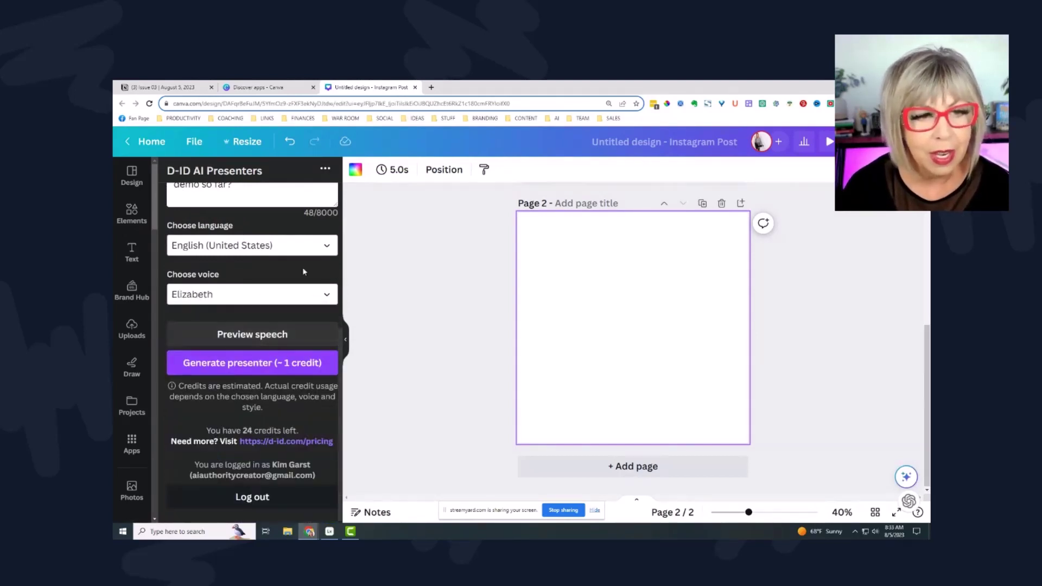
{"action": "left_click", "coordinate": [331, 247]}
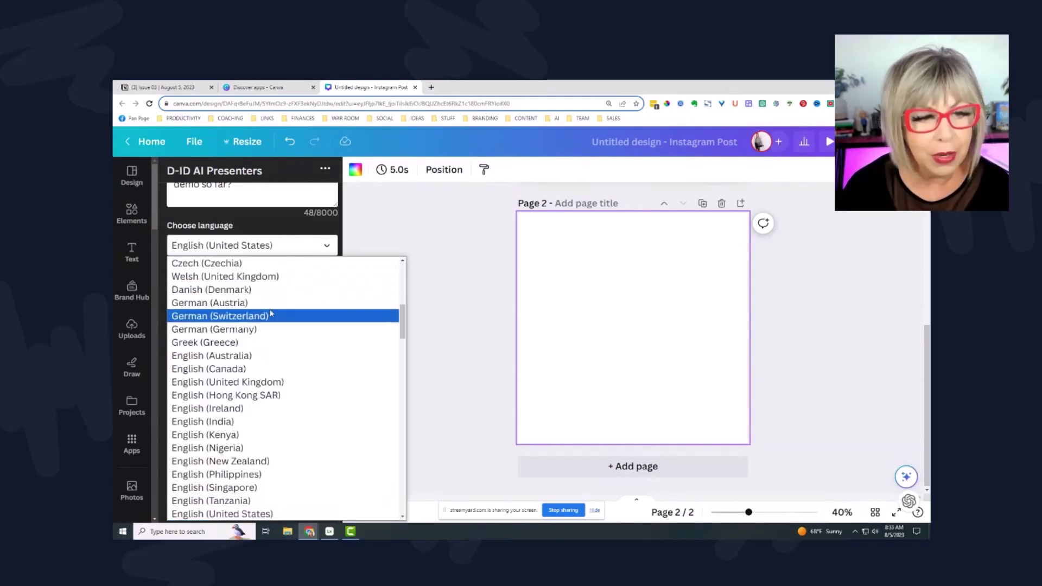
{"action": "scroll", "coordinate": [258, 371], "scroll_direction": "down", "scroll_amount": 5}
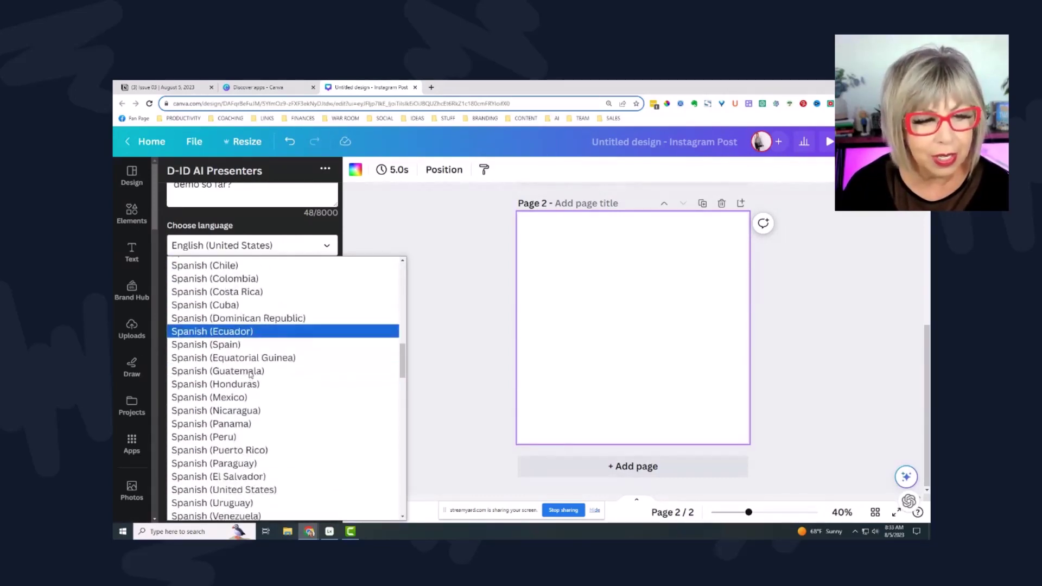
{"action": "scroll", "coordinate": [249, 374], "scroll_direction": "up", "scroll_amount": 5}
{"action": "left_click", "coordinate": [251, 364]}
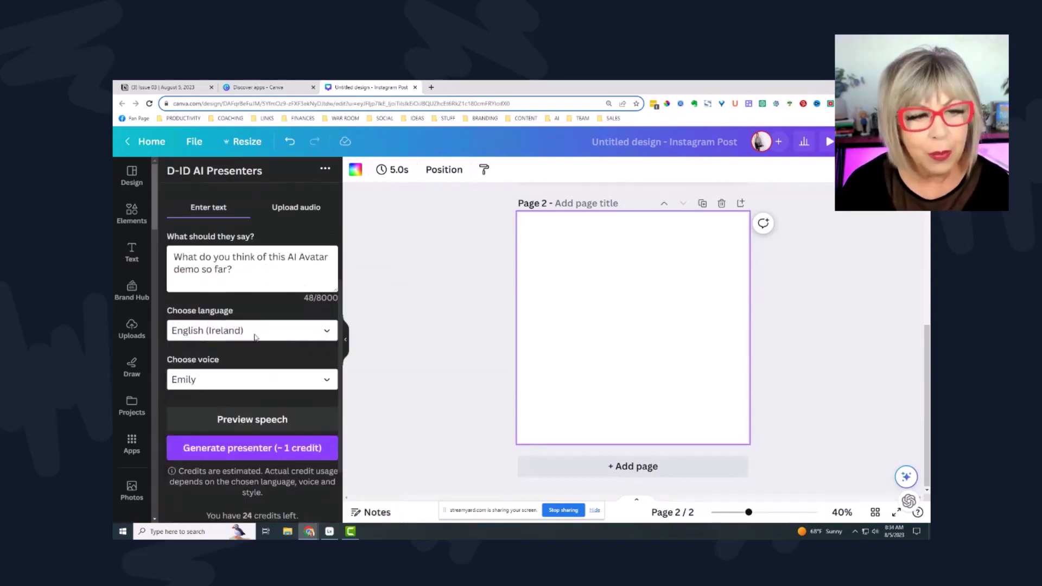
{"action": "scroll", "coordinate": [258, 339], "scroll_direction": "down", "scroll_amount": 1}
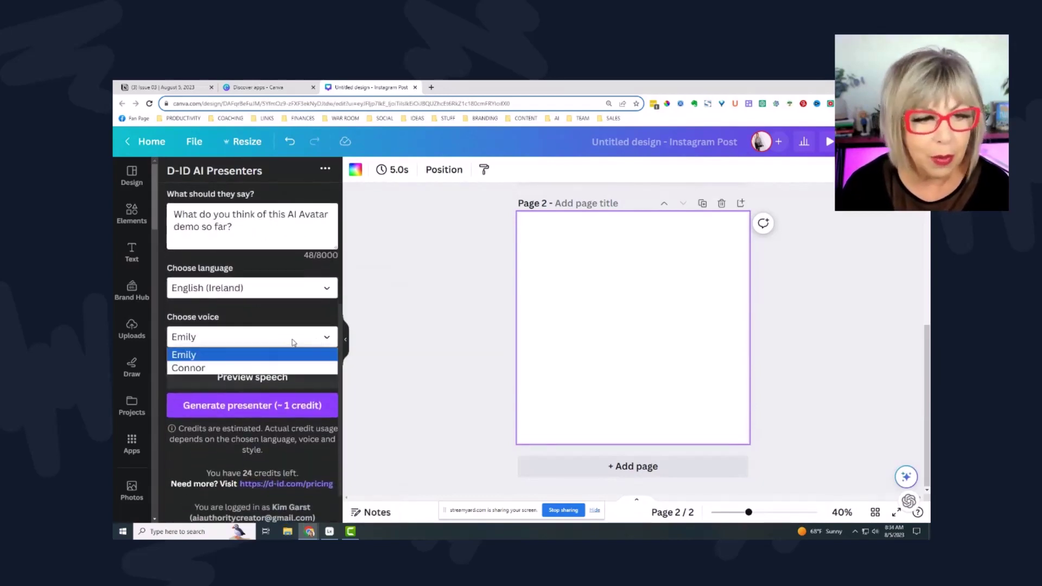
{"action": "left_click", "coordinate": [189, 368]}
{"action": "left_click", "coordinate": [250, 246]}
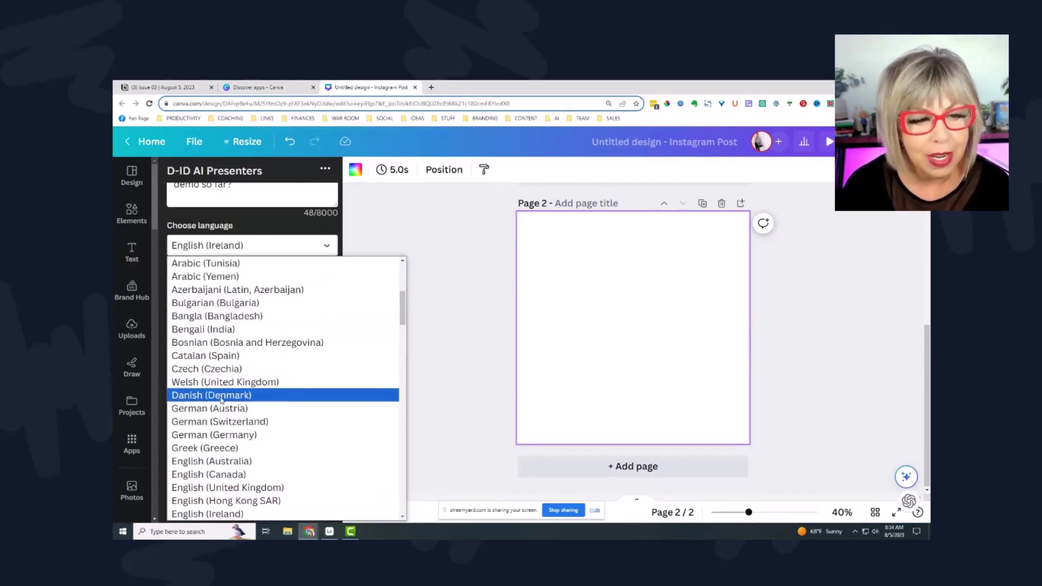
{"action": "scroll", "coordinate": [221, 400], "scroll_direction": "down", "scroll_amount": 5}
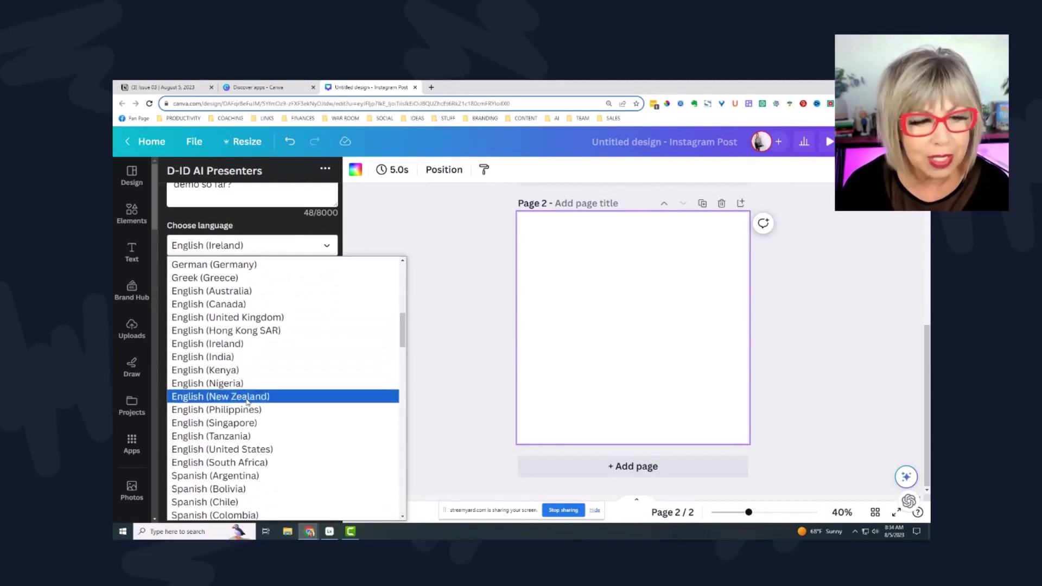
{"action": "left_click", "coordinate": [247, 291]}
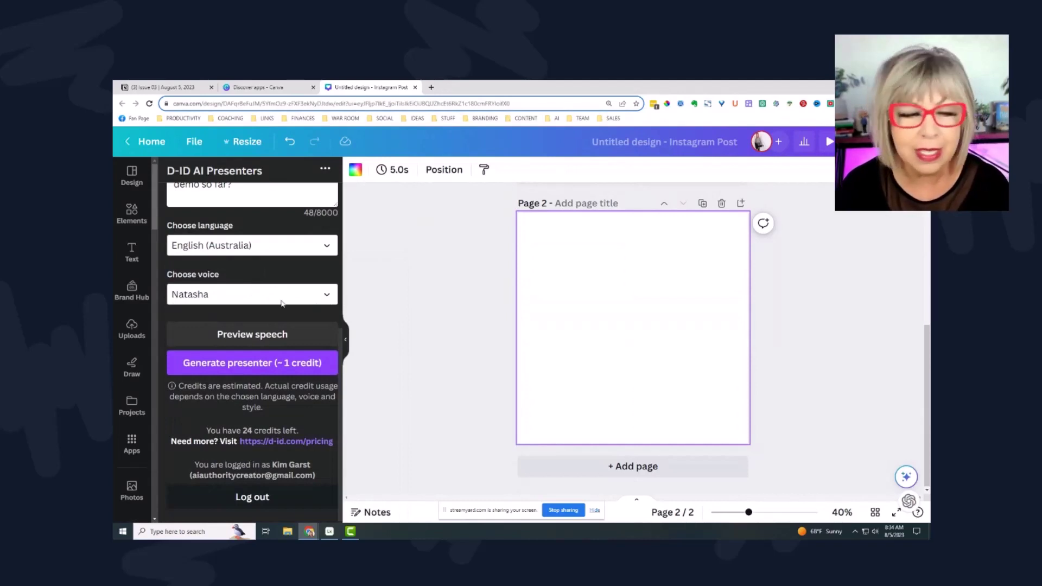
{"action": "left_click", "coordinate": [282, 338]}
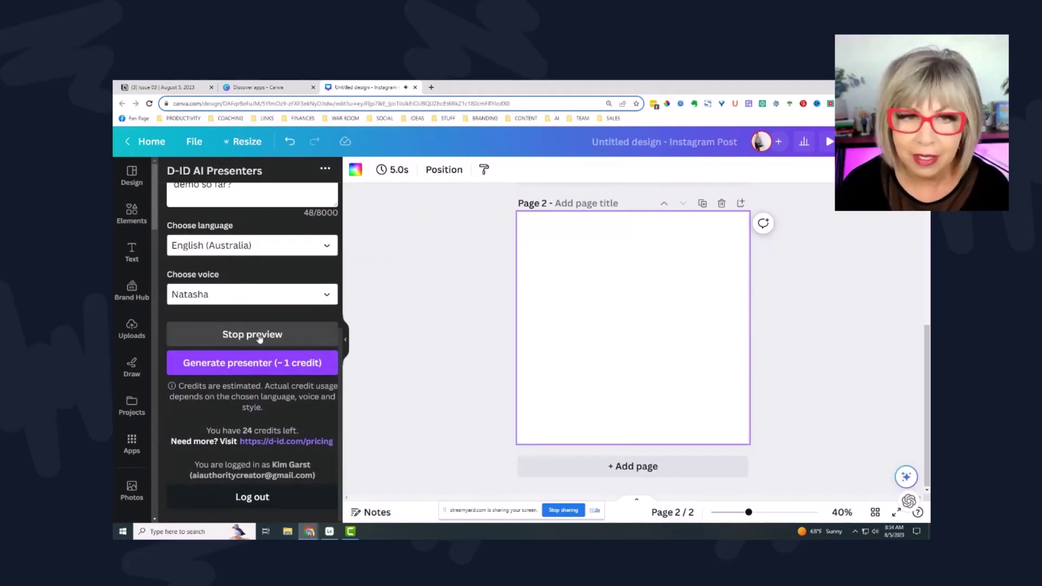
Generate the 4.0-second grey-haired presenter video and resize it to cover page 2.
{"action": "left_click", "coordinate": [254, 369]}
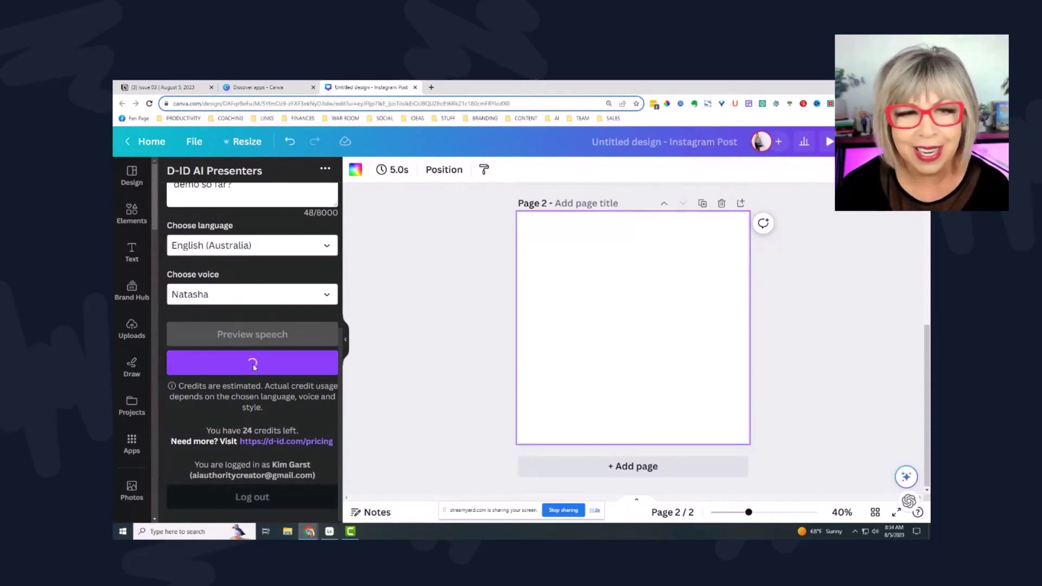
{"action": "scroll", "coordinate": [250, 295], "scroll_direction": "up", "scroll_amount": 5}
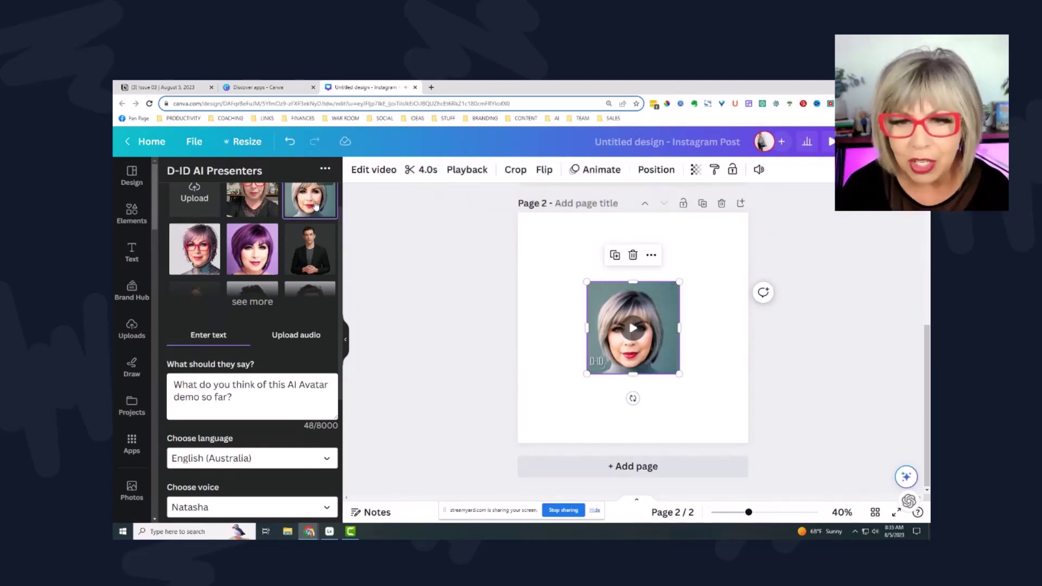
{"action": "left_click_drag", "start_coordinate": [616, 301], "coordinate": [513, 199]}
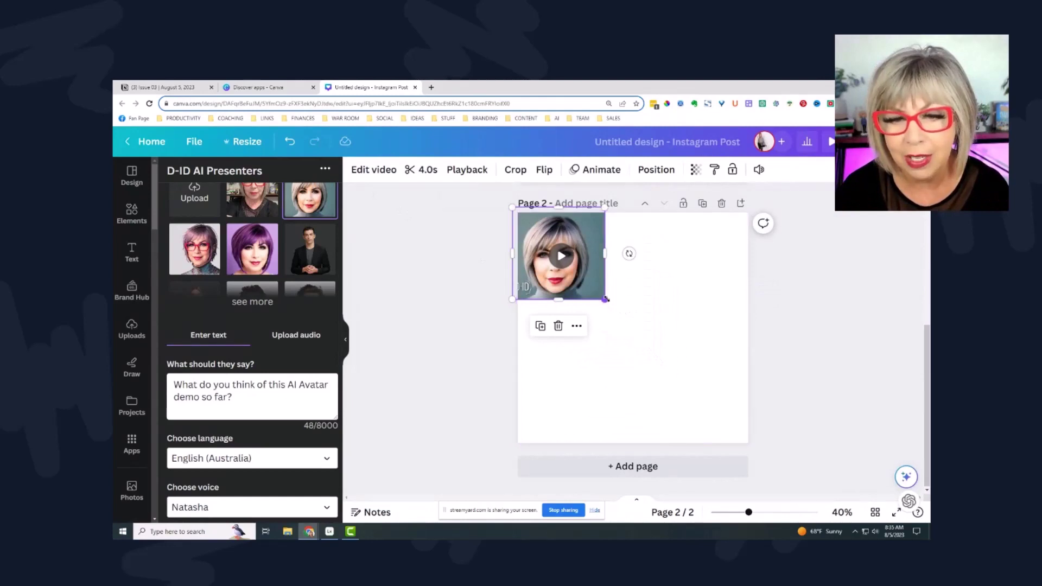
{"action": "left_click_drag", "start_coordinate": [605, 299], "coordinate": [781, 412]}
{"action": "mouse_move", "coordinate": [631, 210]}
{"action": "left_mouse_down"}
{"action": "mouse_move", "coordinate": [633, 220]}
{"action": "mouse_move", "coordinate": [633, 206]}
{"action": "left_mouse_up"}
{"action": "left_click_drag", "start_coordinate": [746, 420], "coordinate": [777, 446]}
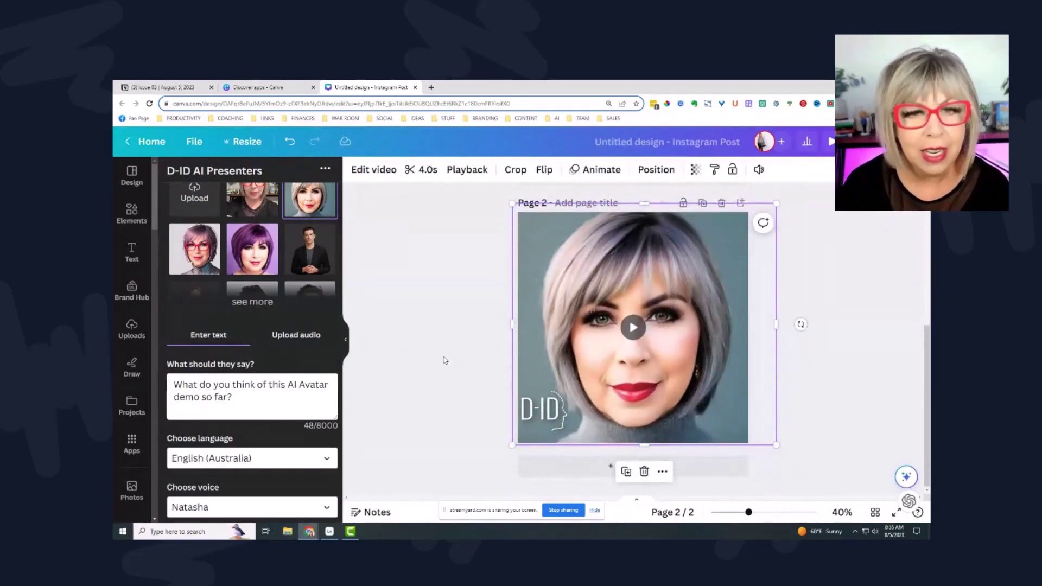
{"action": "scroll", "coordinate": [445, 358], "scroll_direction": "up", "scroll_amount": 5}
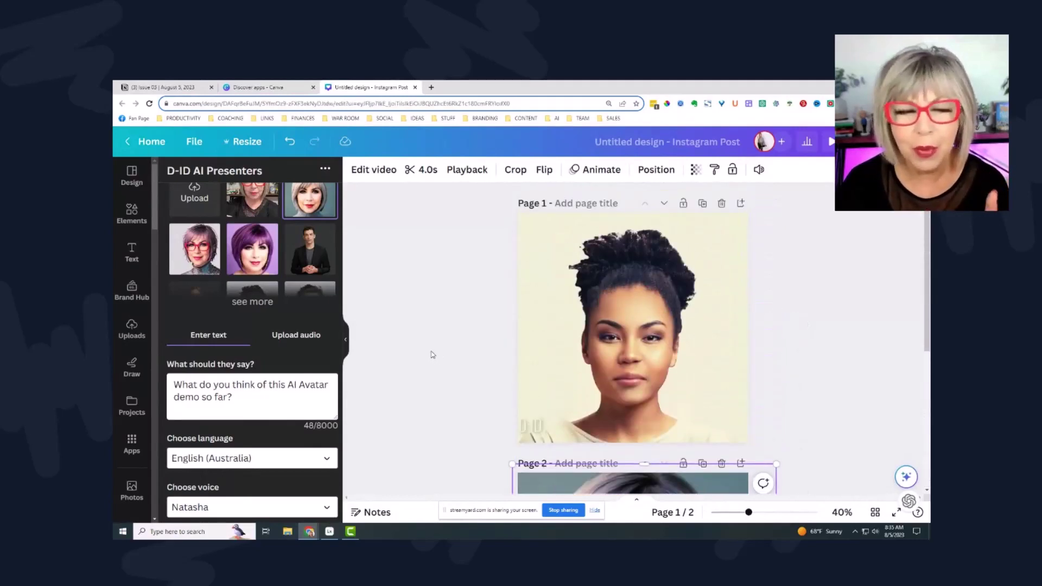
{"action": "scroll", "coordinate": [432, 354], "scroll_direction": "down", "scroll_amount": 4}
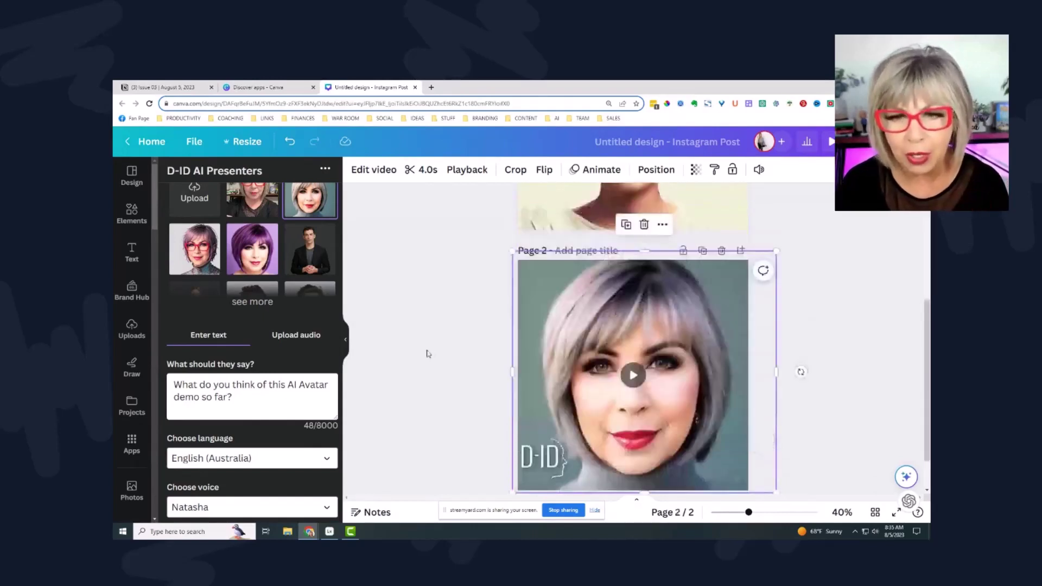
{"action": "left_click", "coordinate": [429, 354]}
{"action": "scroll", "coordinate": [429, 354], "scroll_direction": "down", "scroll_amount": 1}
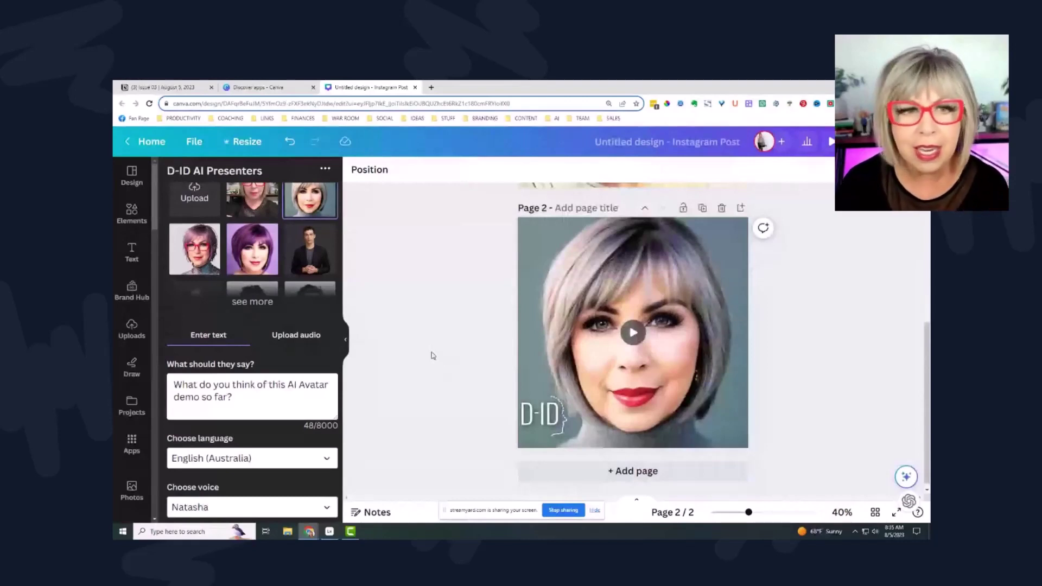
{"action": "scroll", "coordinate": [437, 355], "scroll_direction": "down", "scroll_amount": 1}
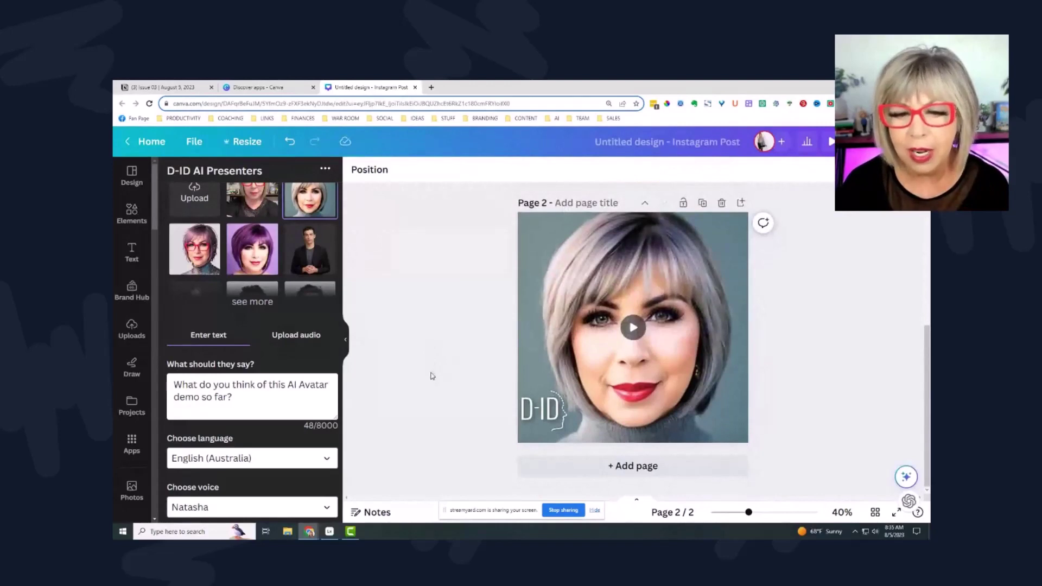
Add a third page and choose the red-glasses photo as the presenter.
{"action": "left_click", "coordinate": [624, 466]}
{"action": "scroll", "coordinate": [255, 245], "scroll_direction": "up", "scroll_amount": 1}
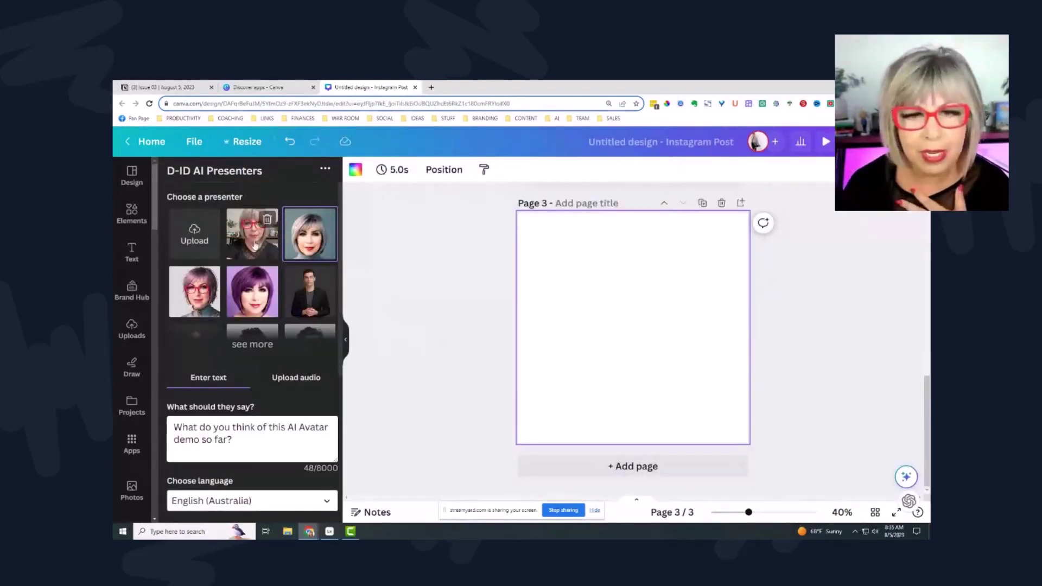
{"action": "left_click", "coordinate": [252, 245]}
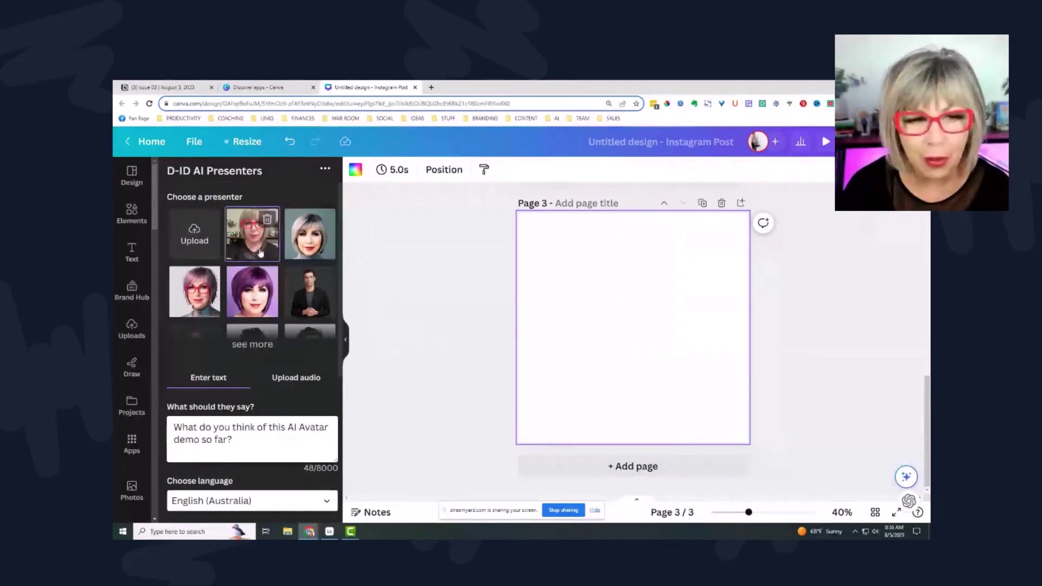
Voice the presenter with uploaded intro to video.mp3 and generate the video.
{"action": "scroll", "coordinate": [260, 253], "scroll_direction": "down", "scroll_amount": 3}
{"action": "left_click", "coordinate": [298, 253]}
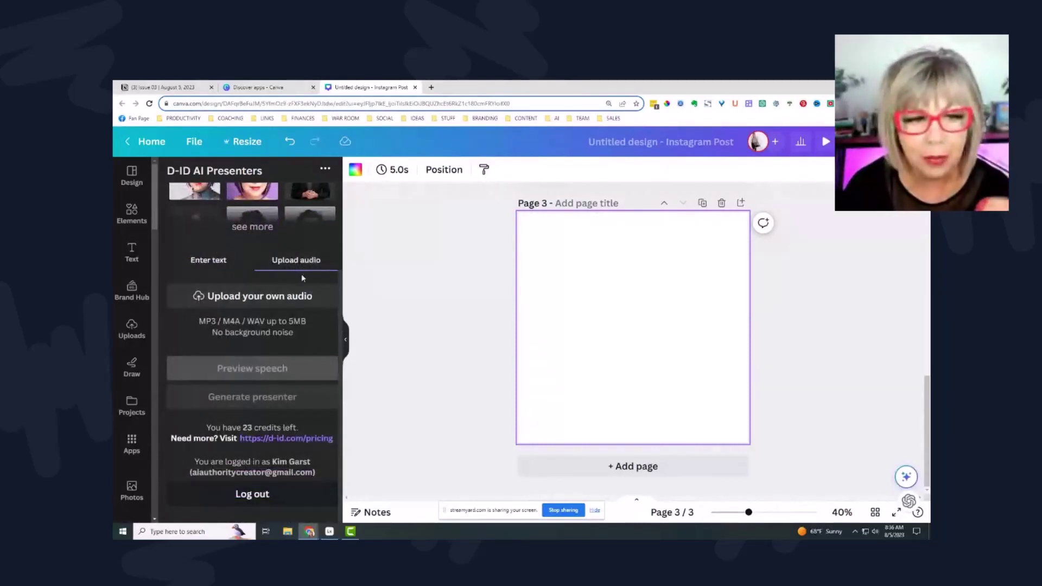
{"action": "left_click", "coordinate": [250, 307]}
{"action": "double_click", "coordinate": [222, 166]}
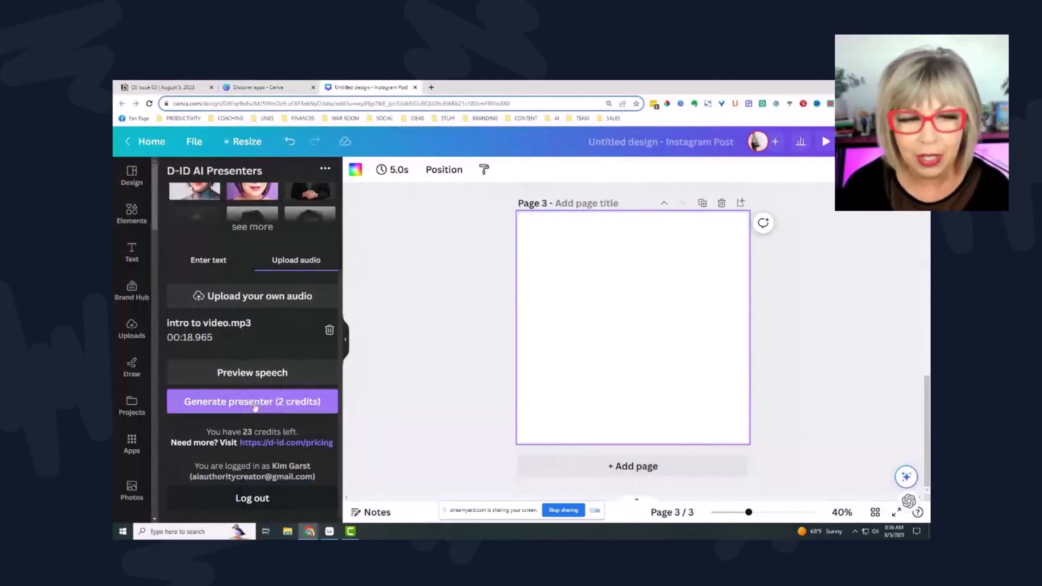
{"action": "left_click", "coordinate": [253, 405]}
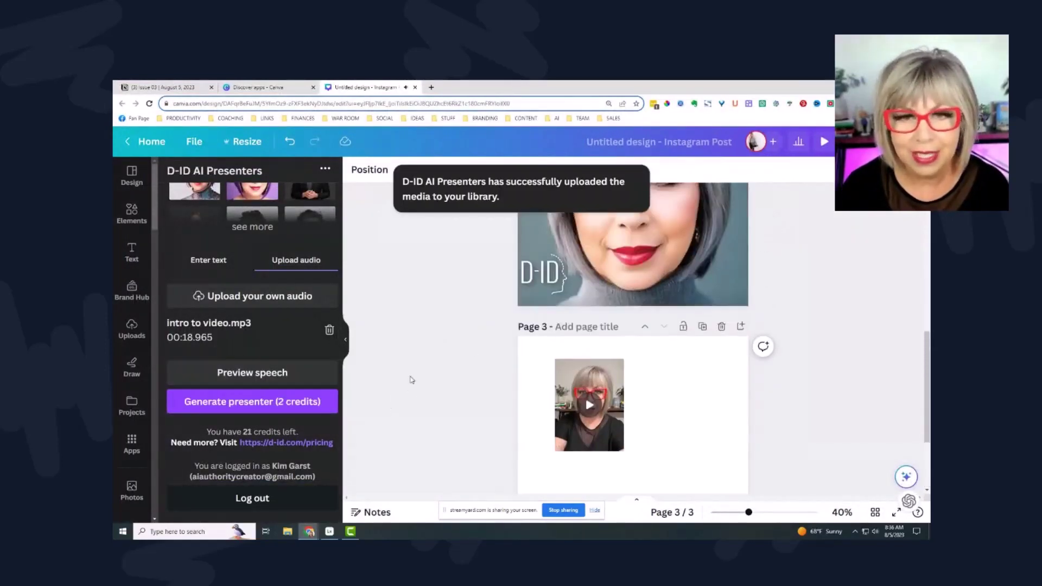
Move the video to page 3's top-left corner and enlarge it to fill the page.
{"action": "left_click", "coordinate": [594, 415]}
{"action": "left_click_drag", "start_coordinate": [593, 414], "coordinate": [557, 390]}
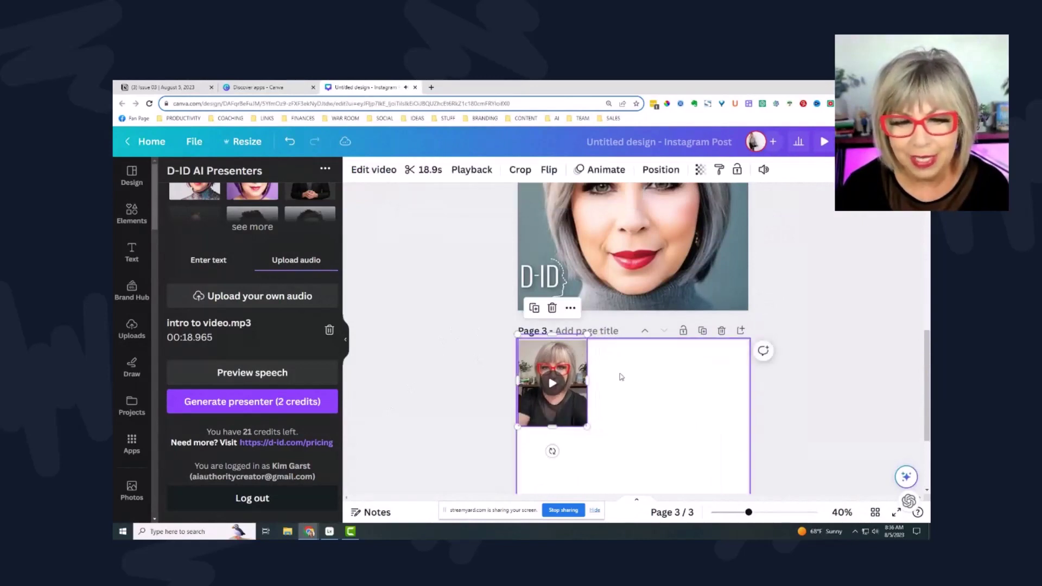
{"action": "scroll", "coordinate": [592, 306], "scroll_direction": "down", "scroll_amount": 2}
{"action": "left_click_drag", "start_coordinate": [592, 306], "coordinate": [820, 470]}
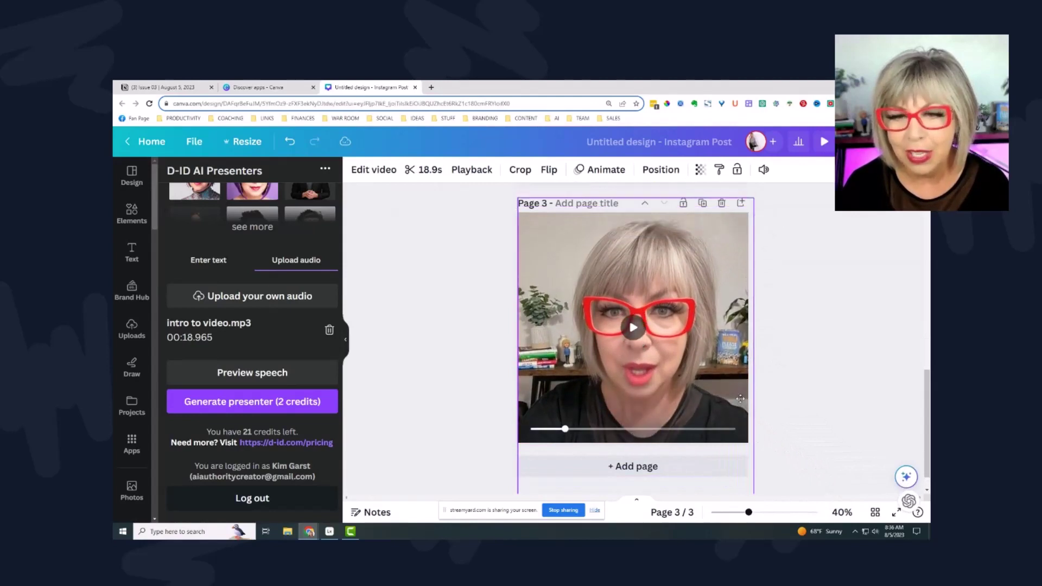
{"action": "left_click", "coordinate": [850, 346]}
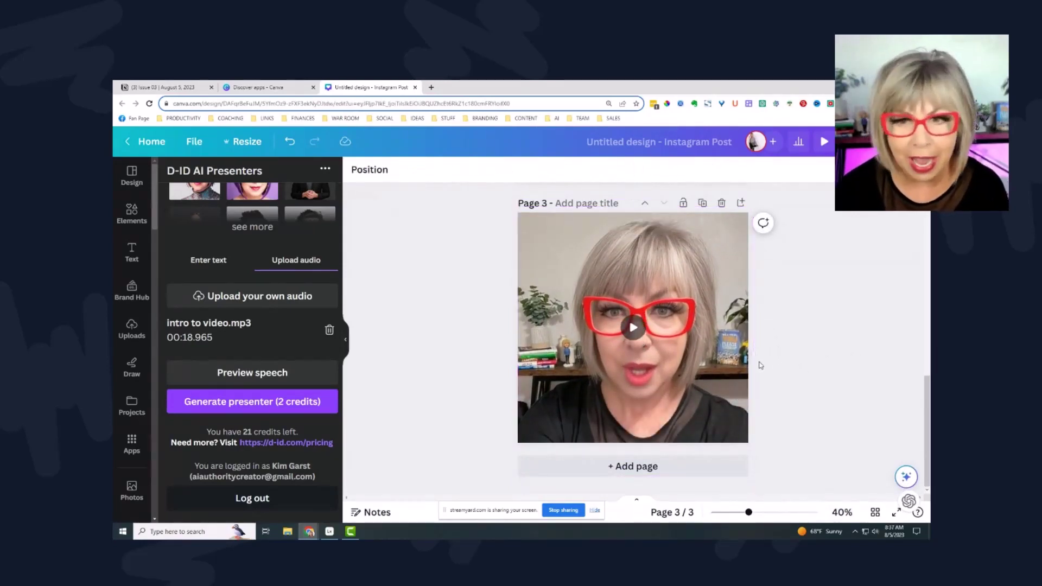
Play the 18.9-second page 3 presenter video, then deselect it.
{"action": "mouse_move", "coordinate": [687, 353]}
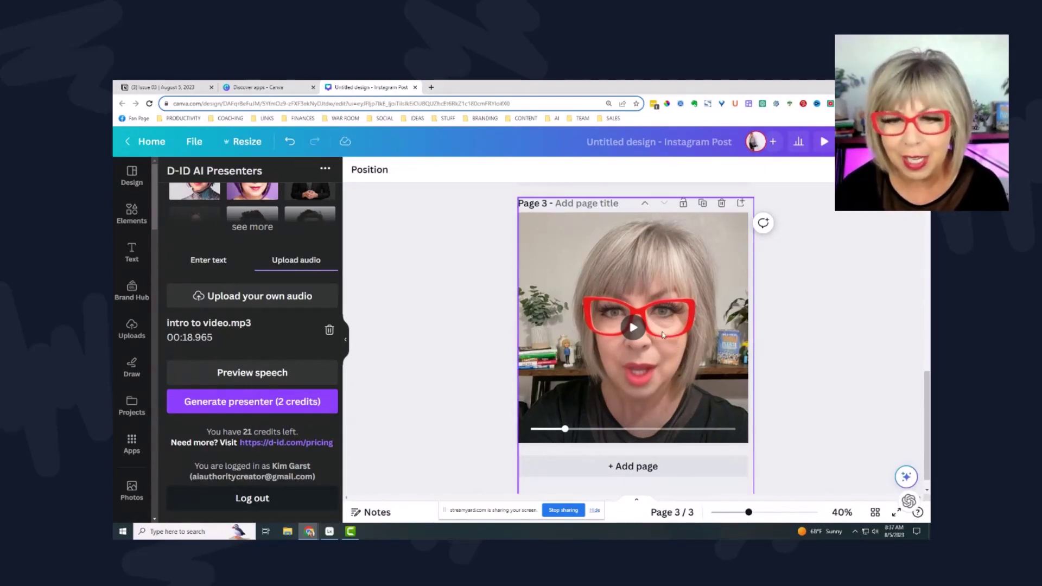
{"action": "left_click", "coordinate": [633, 329]}
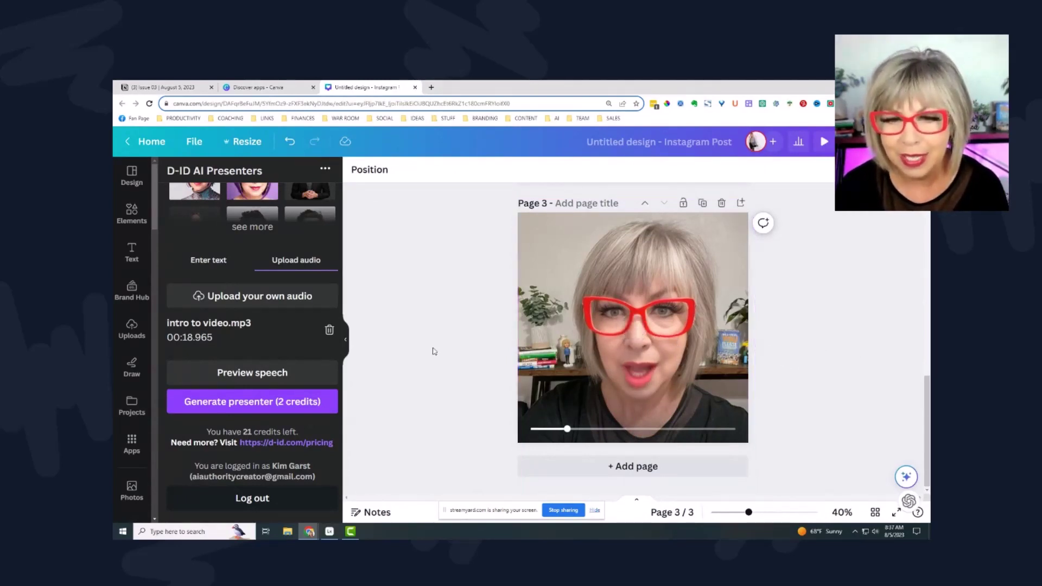
{"action": "scroll", "coordinate": [461, 379], "scroll_direction": "up", "scroll_amount": 3}
{"action": "scroll", "coordinate": [464, 384], "scroll_direction": "up", "scroll_amount": 7}
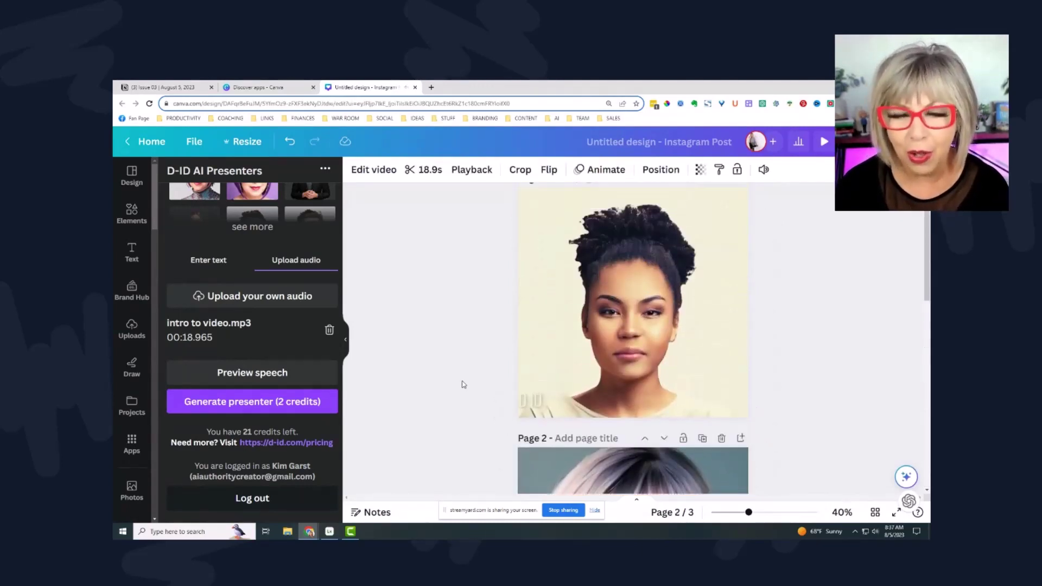
{"action": "scroll", "coordinate": [464, 384], "scroll_direction": "down", "scroll_amount": 5}
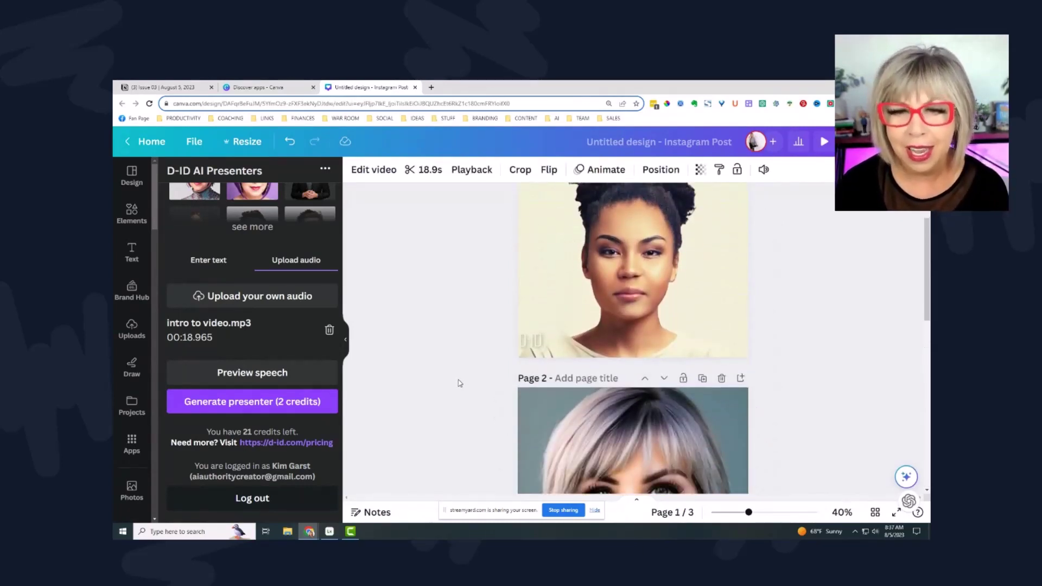
{"action": "scroll", "coordinate": [460, 384], "scroll_direction": "down", "scroll_amount": 1}
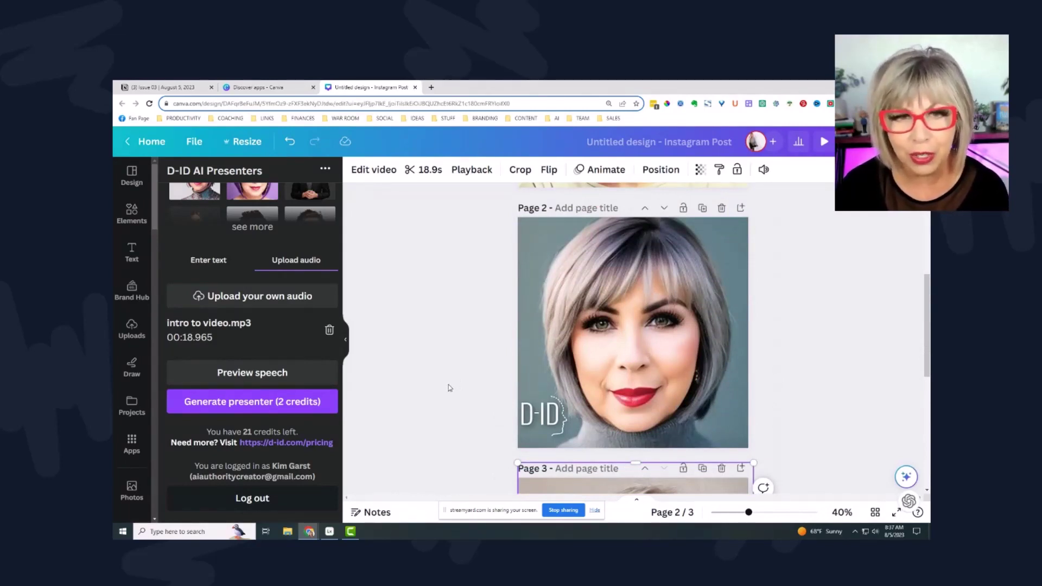
{"action": "scroll", "coordinate": [450, 388], "scroll_direction": "down", "scroll_amount": 5}
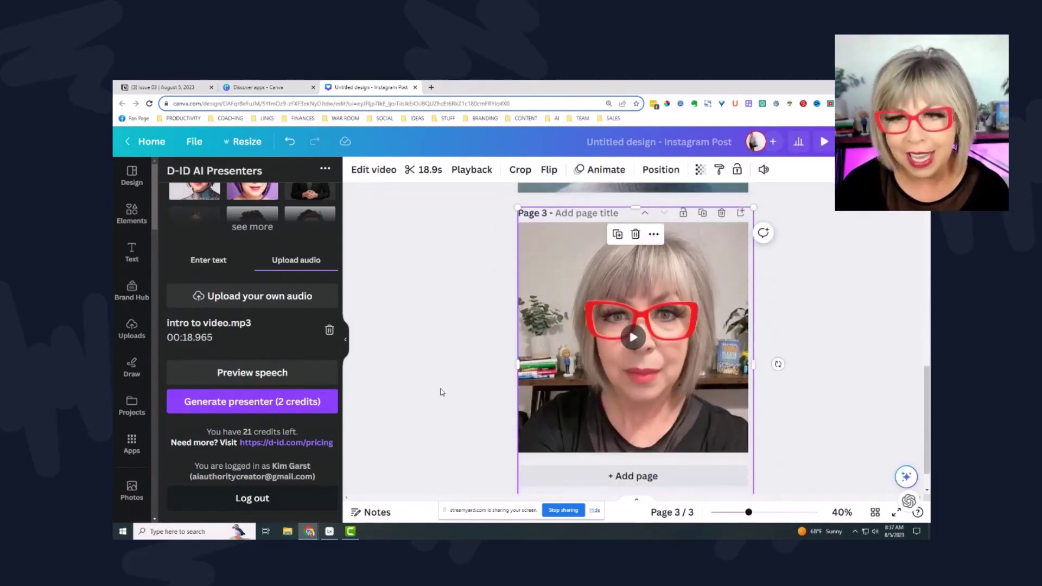
{"action": "left_click", "coordinate": [440, 391]}
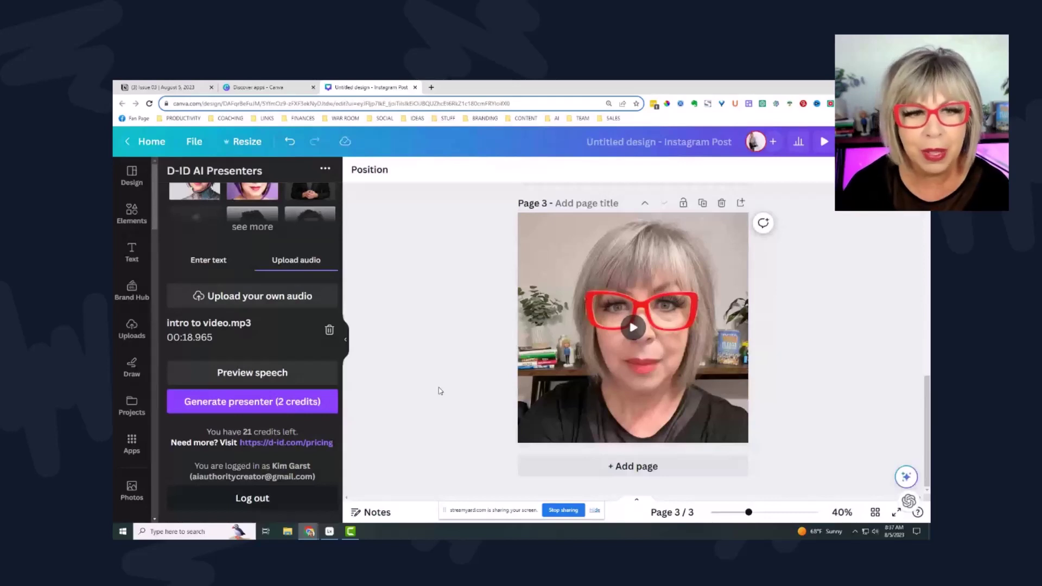
Expand the D-ID panel to show every stock presenter and browse the grid.
{"action": "scroll", "coordinate": [440, 391], "scroll_direction": "up", "scroll_amount": 3}
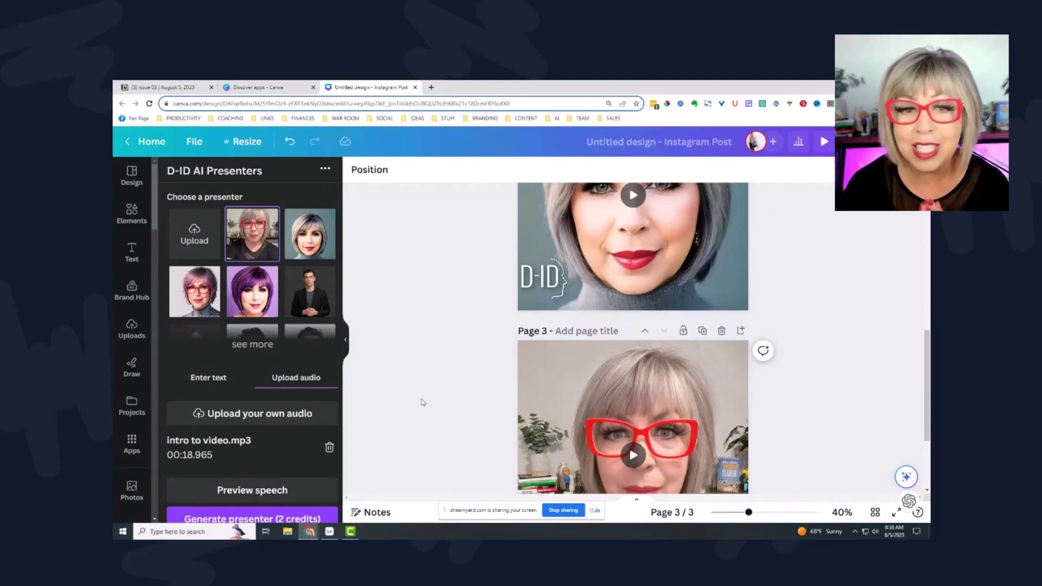
{"action": "left_click", "coordinate": [253, 344]}
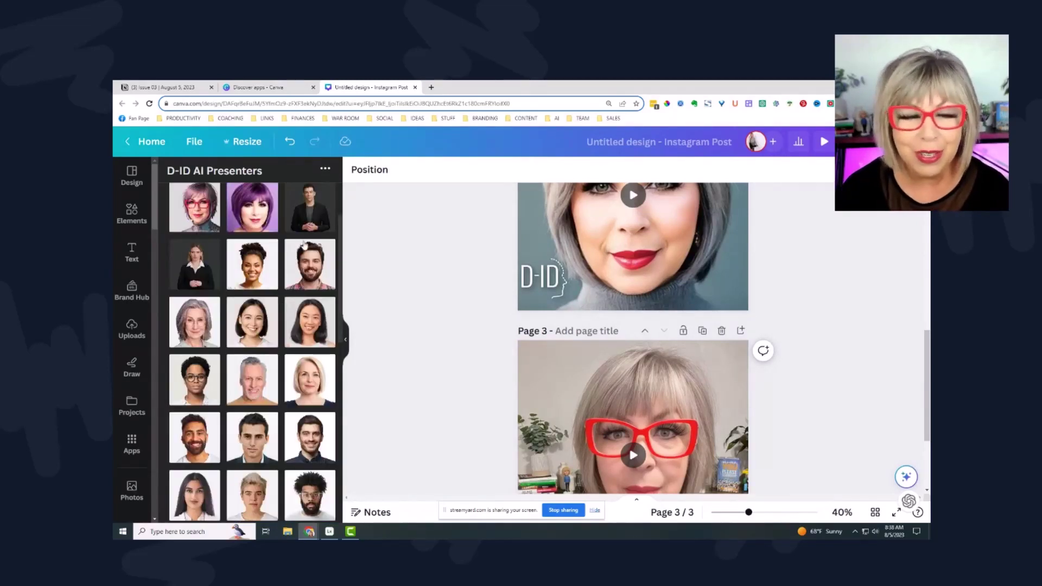
{"action": "scroll", "coordinate": [303, 283], "scroll_direction": "down", "scroll_amount": 2}
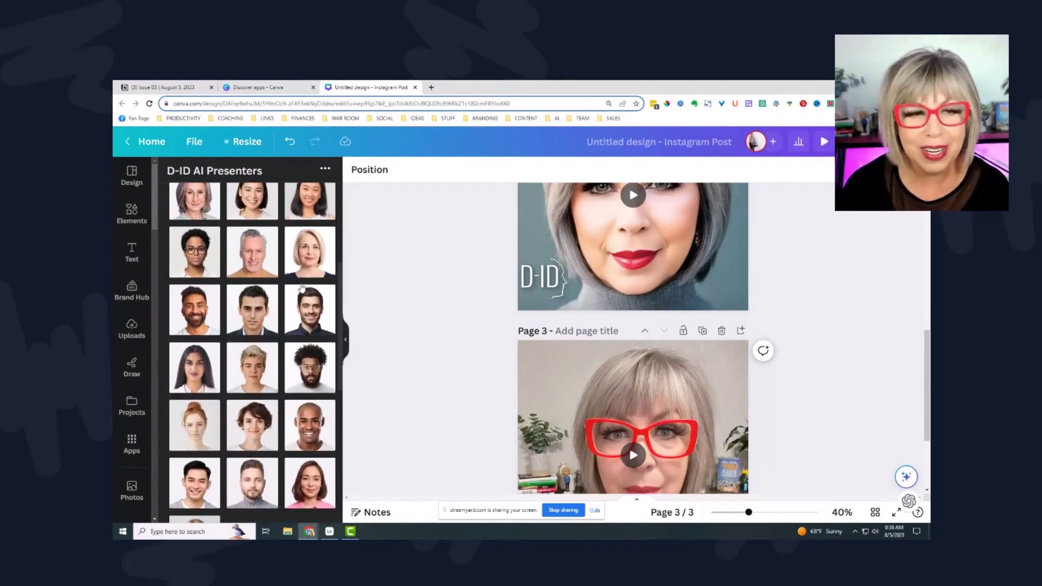
{"action": "scroll", "coordinate": [260, 297], "scroll_direction": "down", "scroll_amount": 2}
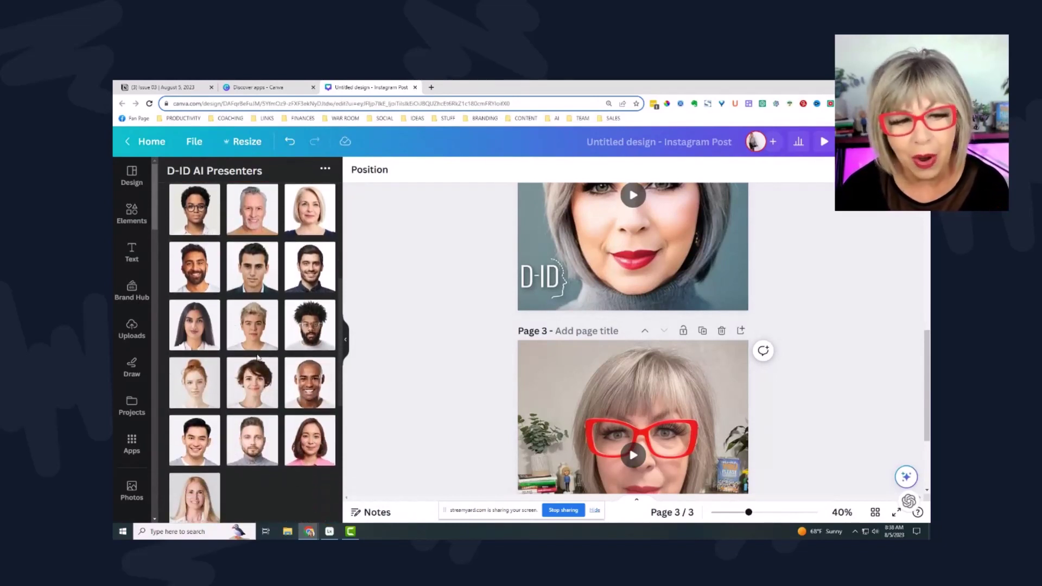
{"action": "scroll", "coordinate": [255, 356], "scroll_direction": "up", "scroll_amount": 3}
{"action": "scroll", "coordinate": [430, 330], "scroll_direction": "up", "scroll_amount": 3}
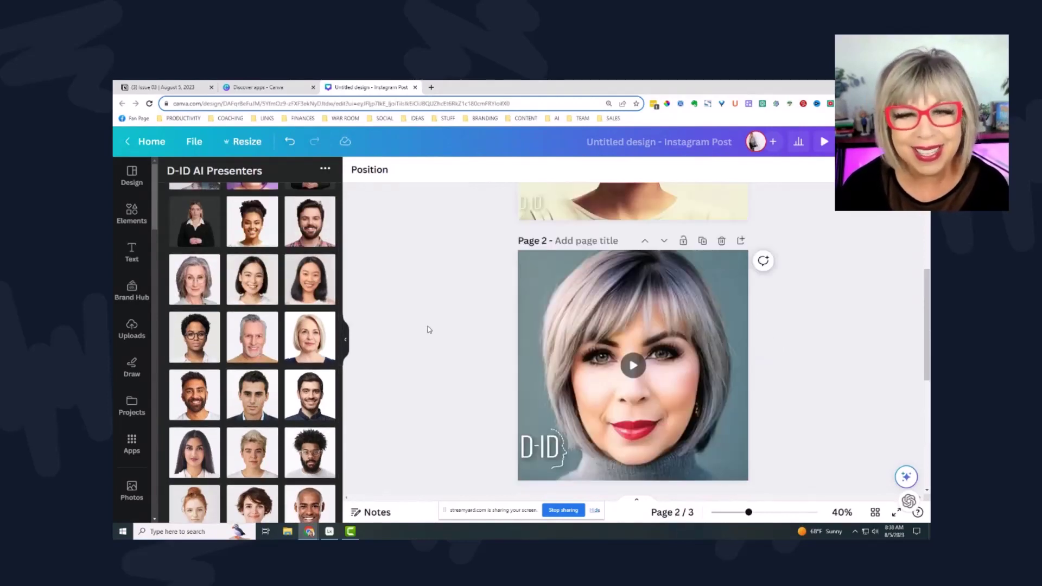
{"action": "scroll", "coordinate": [429, 329], "scroll_direction": "down", "scroll_amount": 3}
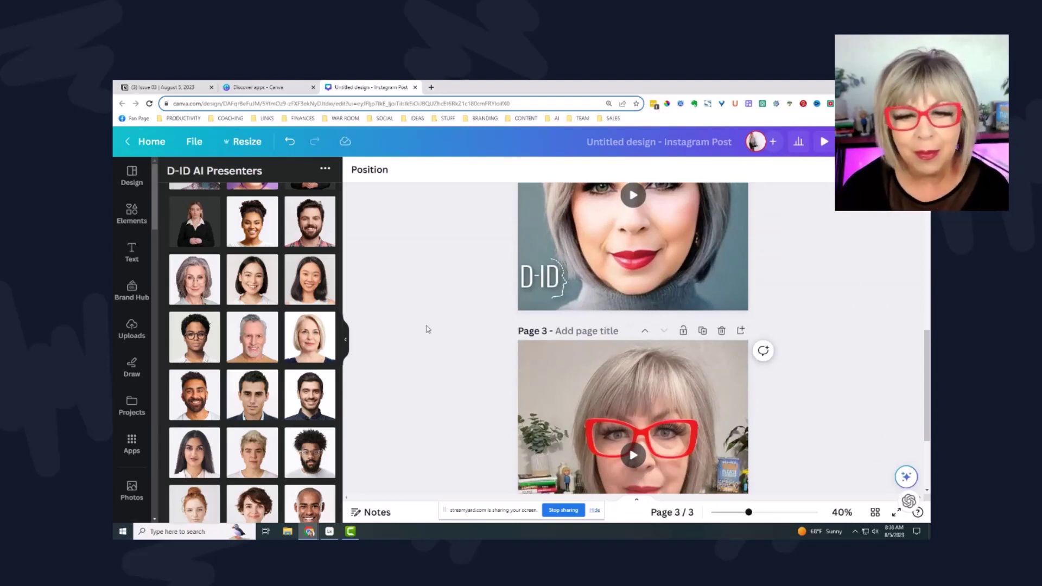
Play the 18.9-second red-glasses presenter video on page 3, then pause it.
{"action": "scroll", "coordinate": [429, 330], "scroll_direction": "down", "scroll_amount": 2}
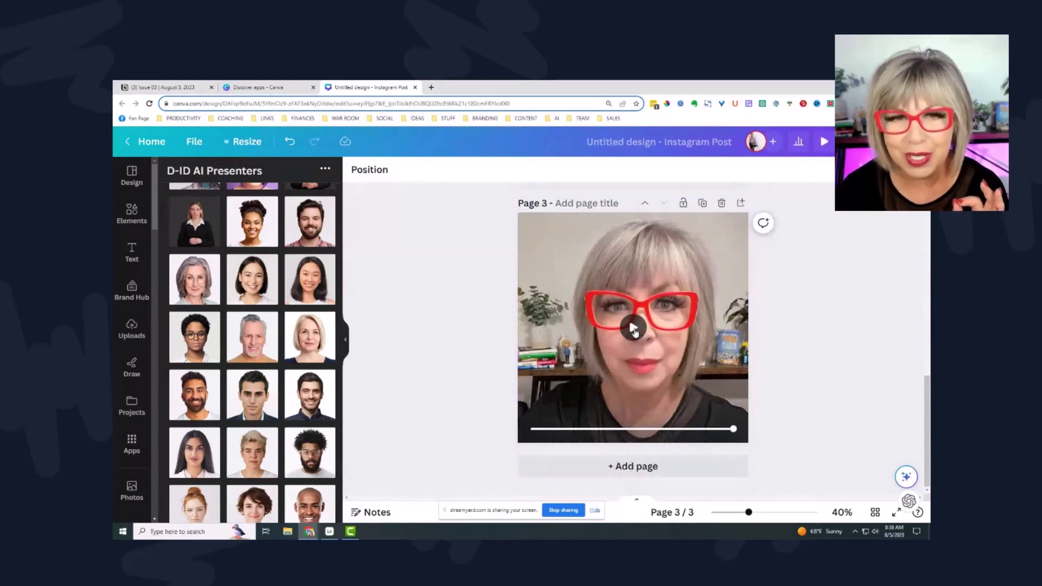
{"action": "left_click", "coordinate": [635, 329]}
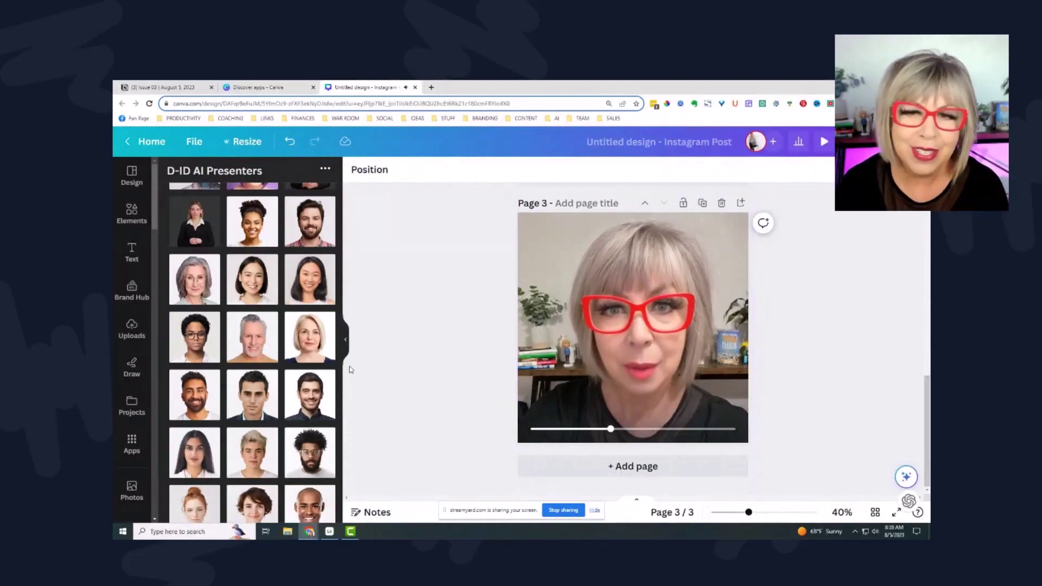
{"action": "left_click", "coordinate": [664, 330]}
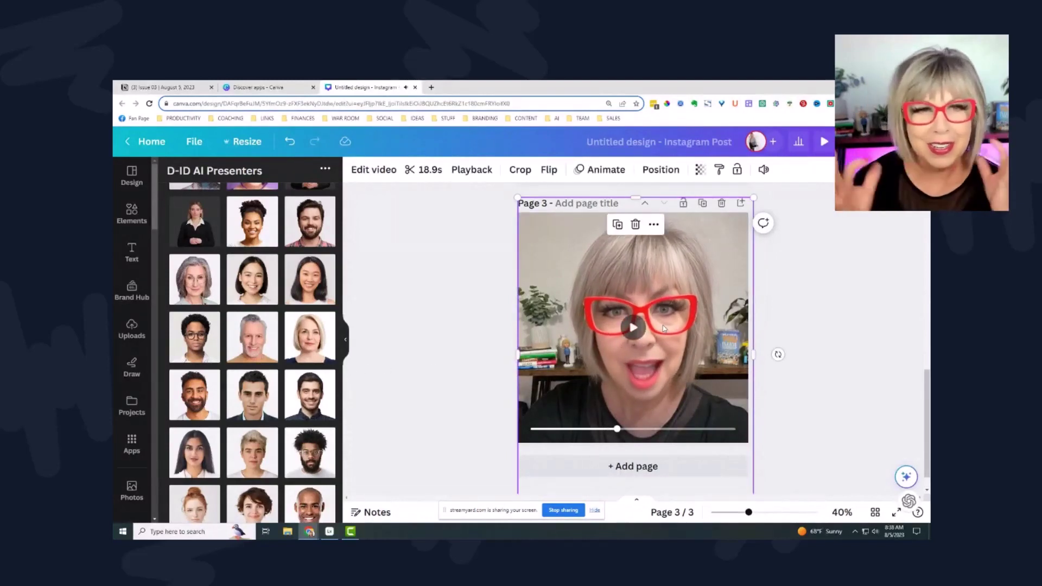